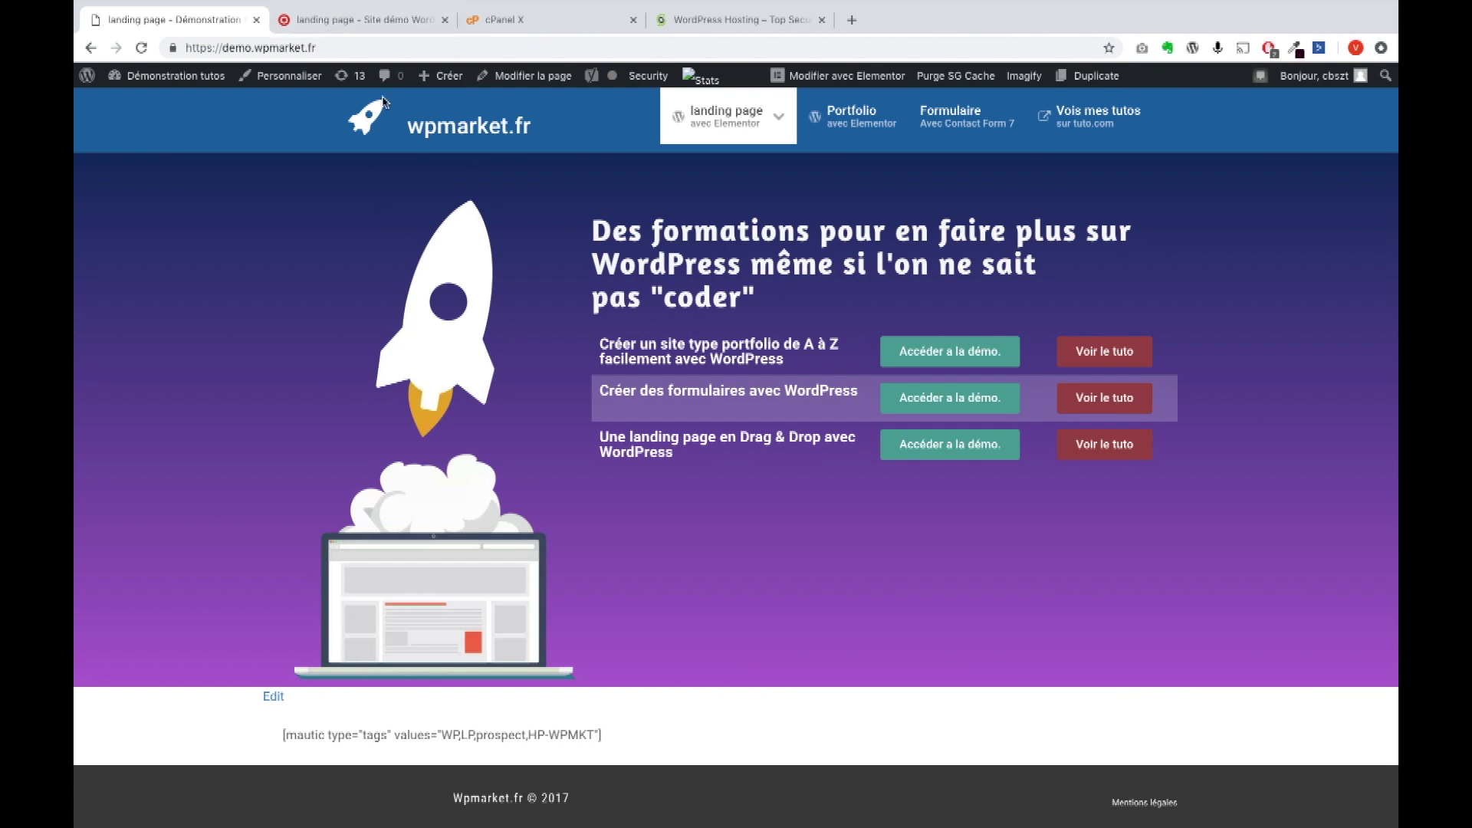
Search the SiteGround cPanel for "stagin" and open the Staging tool for WordPress.
click(310, 19)
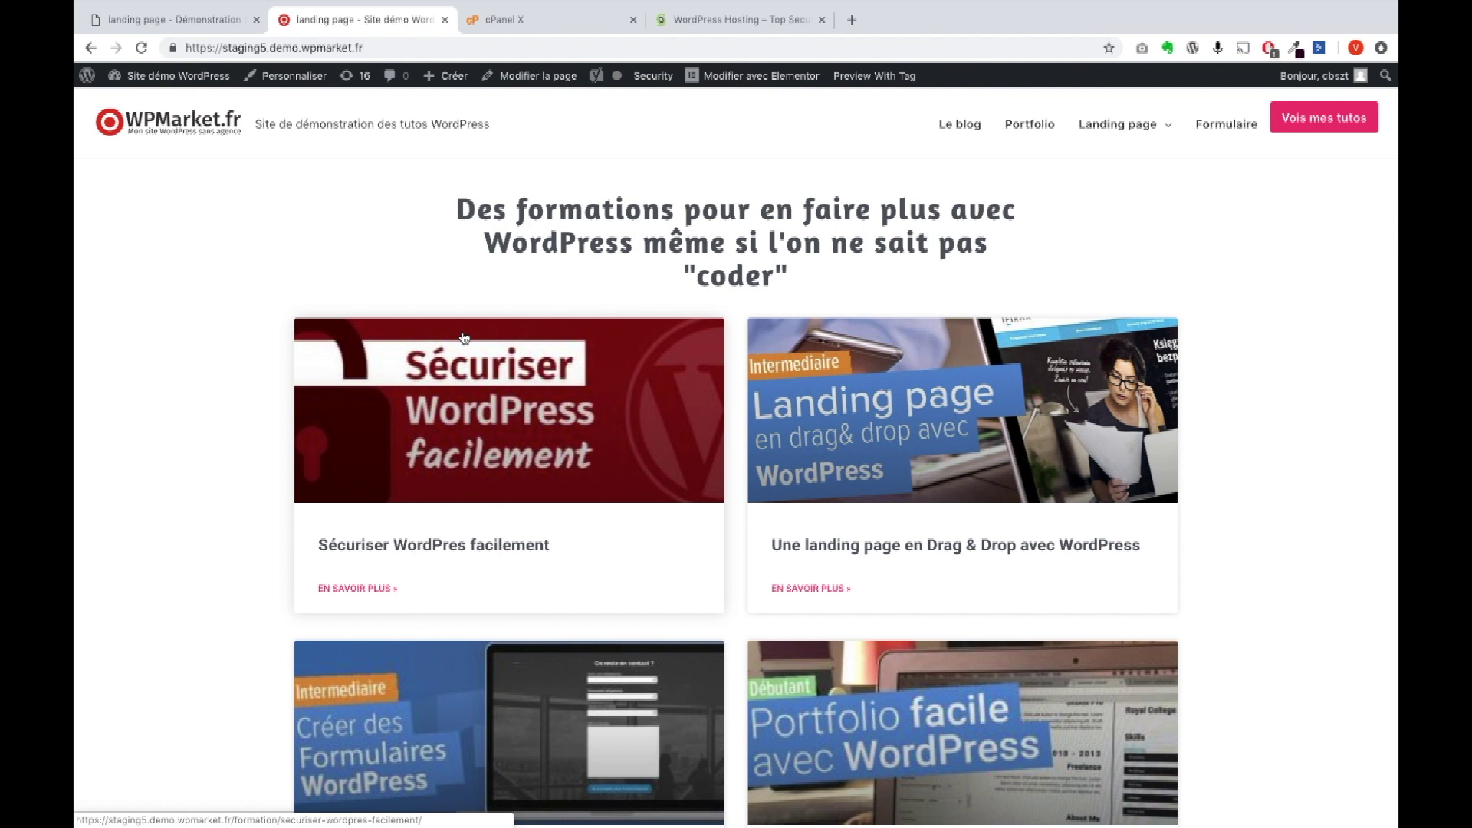
click(519, 23)
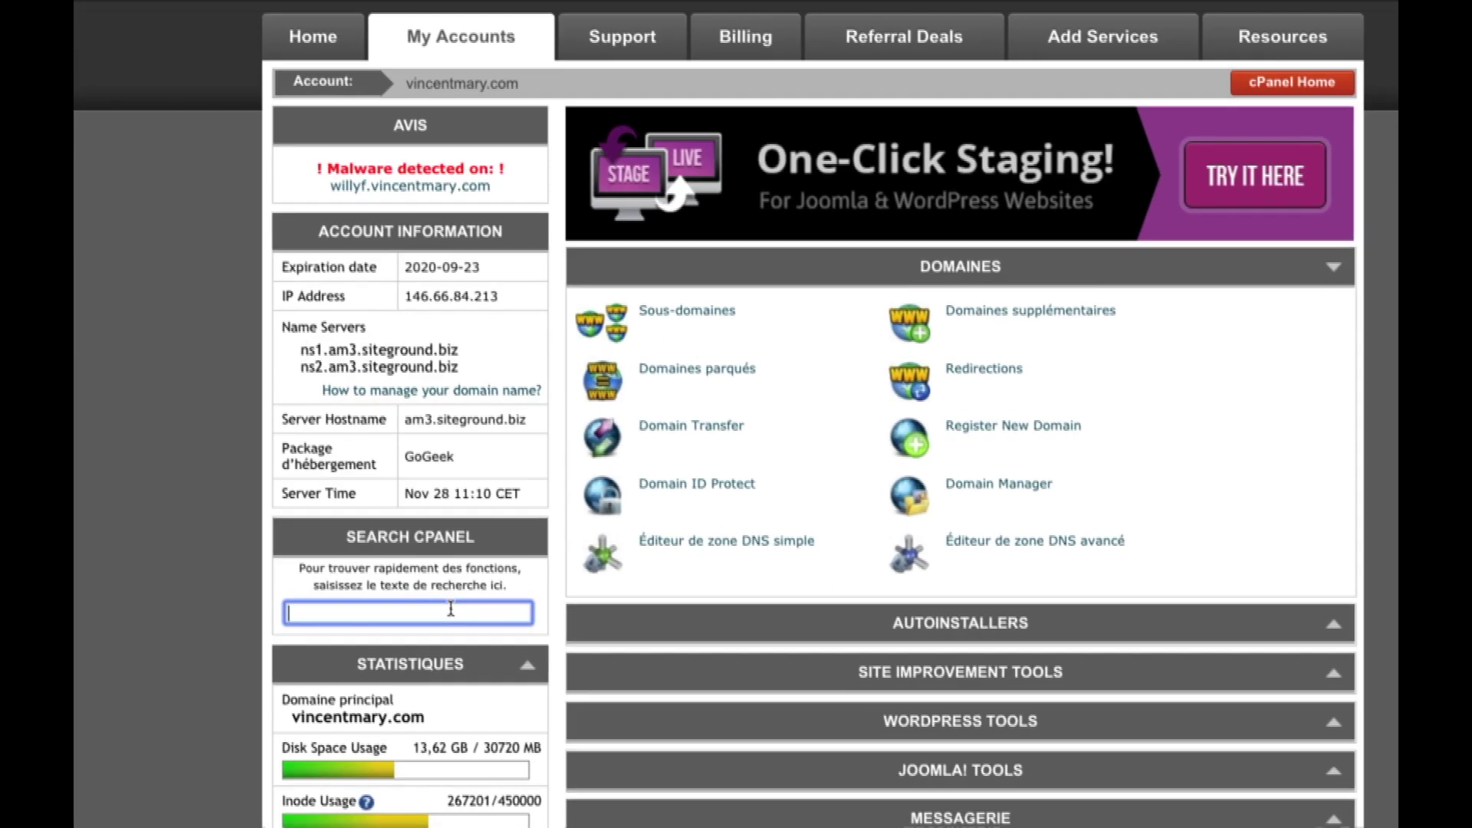
text(stagin)
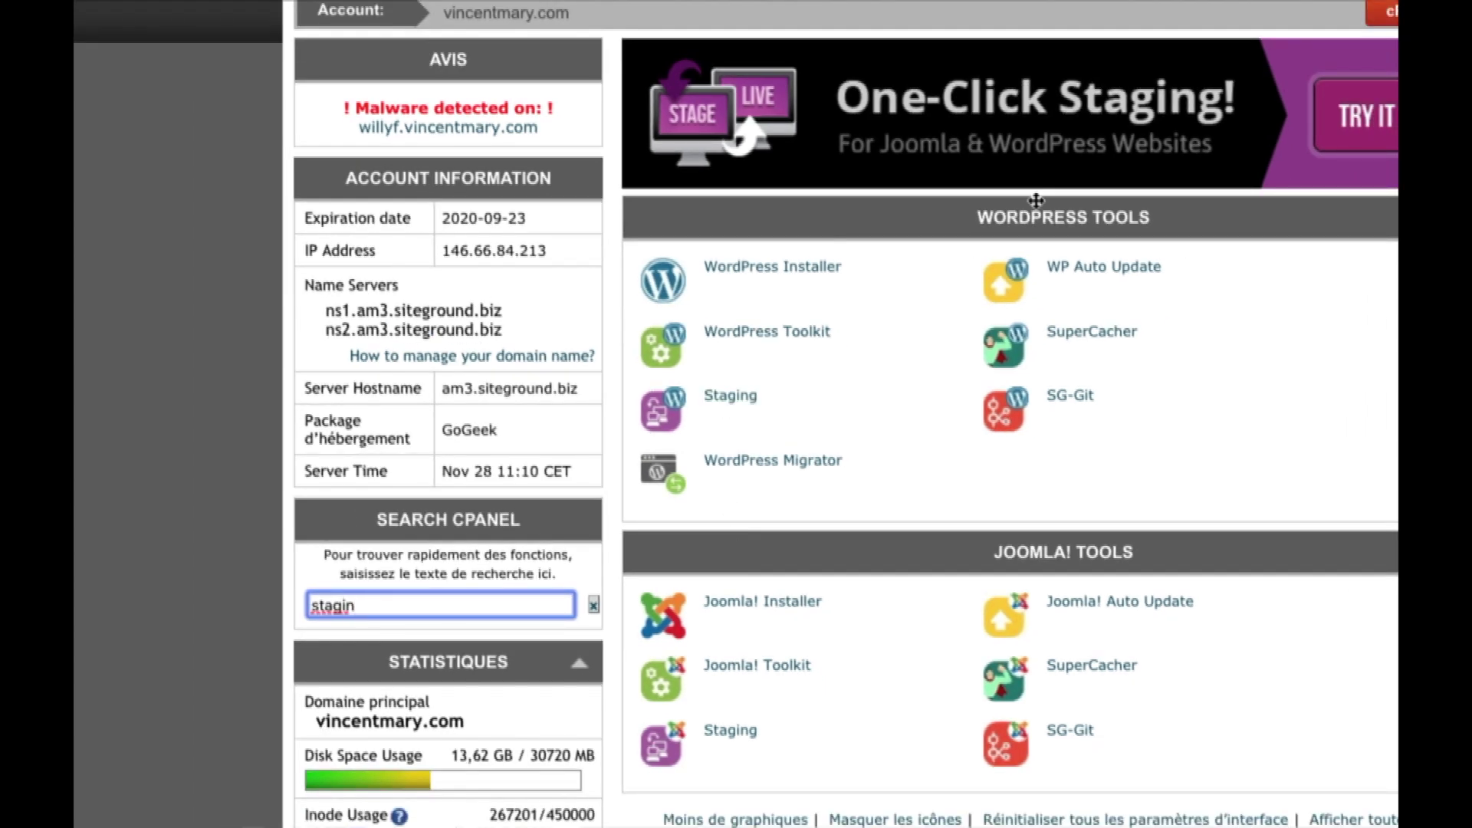
click(728, 398)
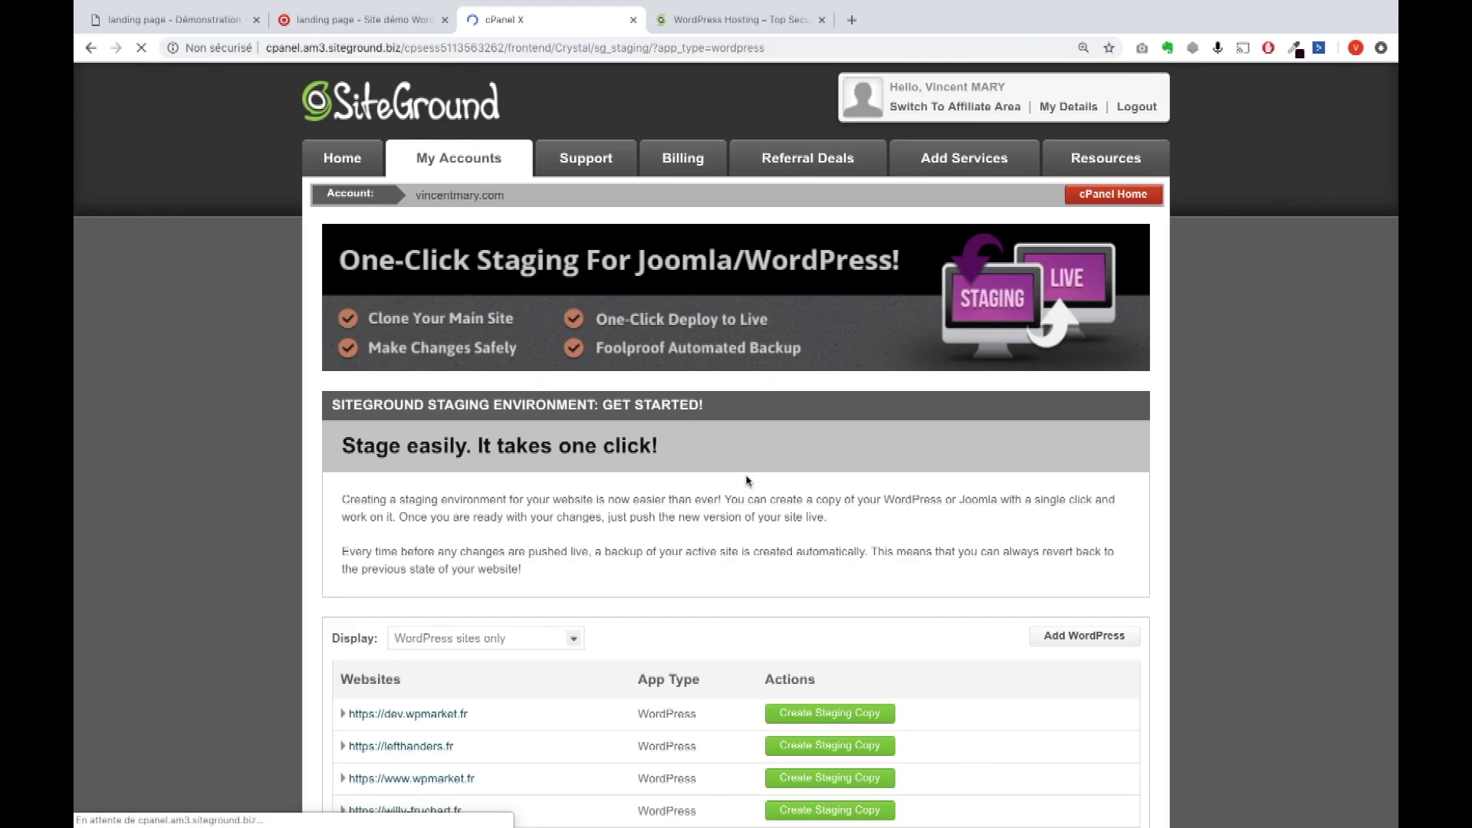
scroll(618, 753, down, 6)
scroll(618, 754, down, 1)
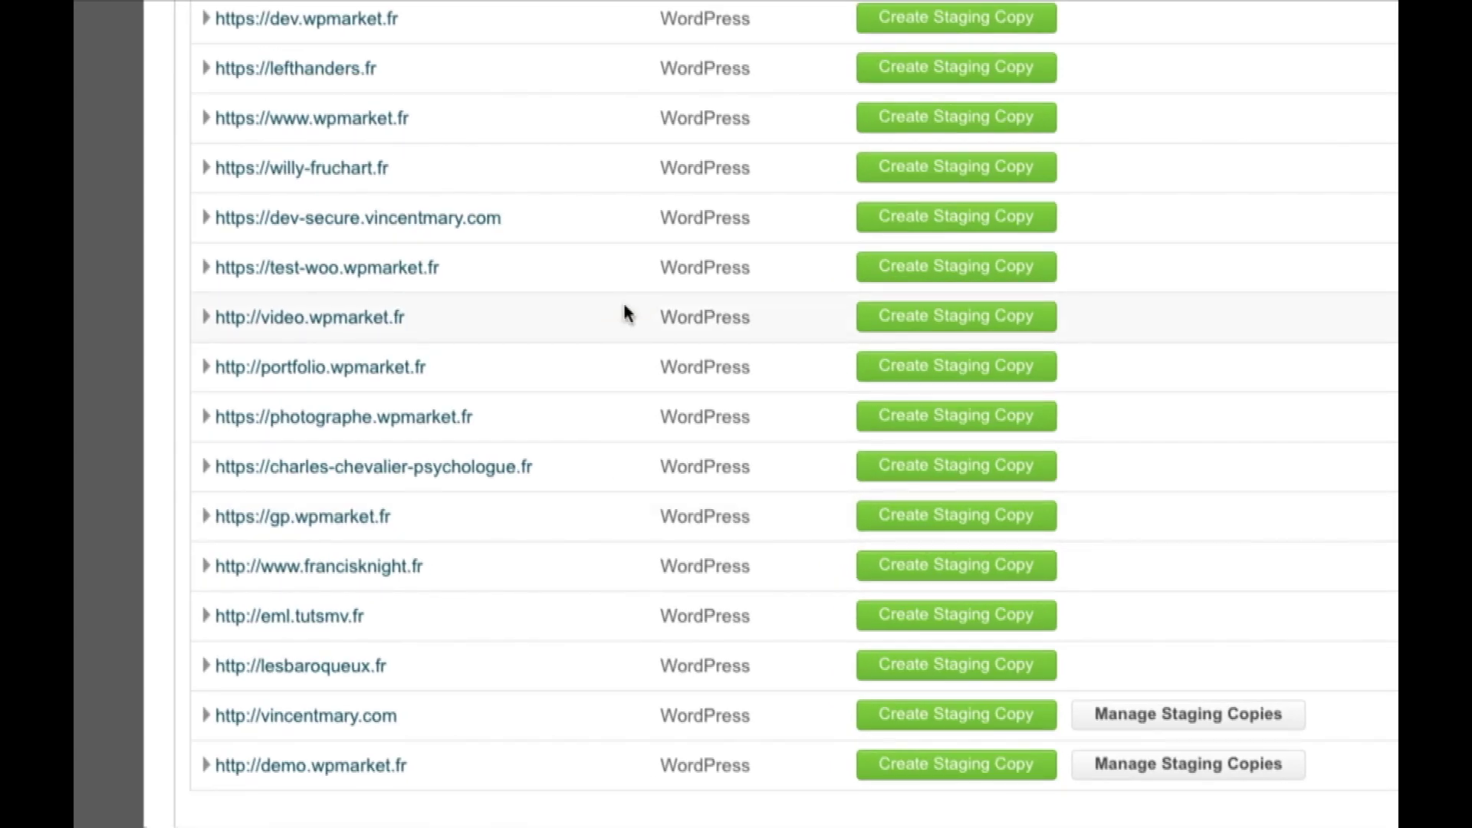
click(920, 317)
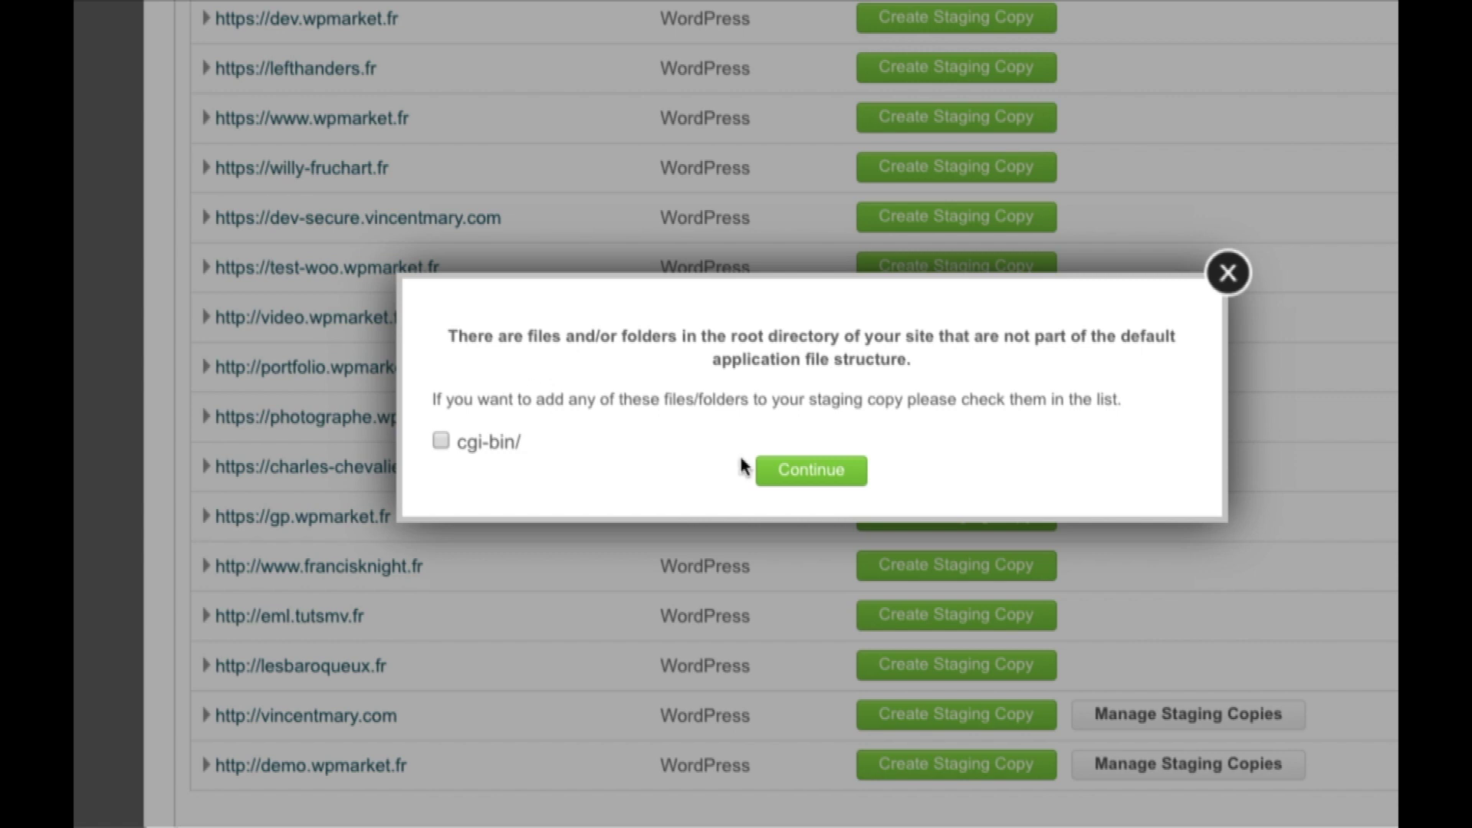
click(834, 477)
Password-protect the staging copy with a newly generated password, acknowledge that it has been saved securely, and create the copy.
click(967, 615)
triple_click(778, 311)
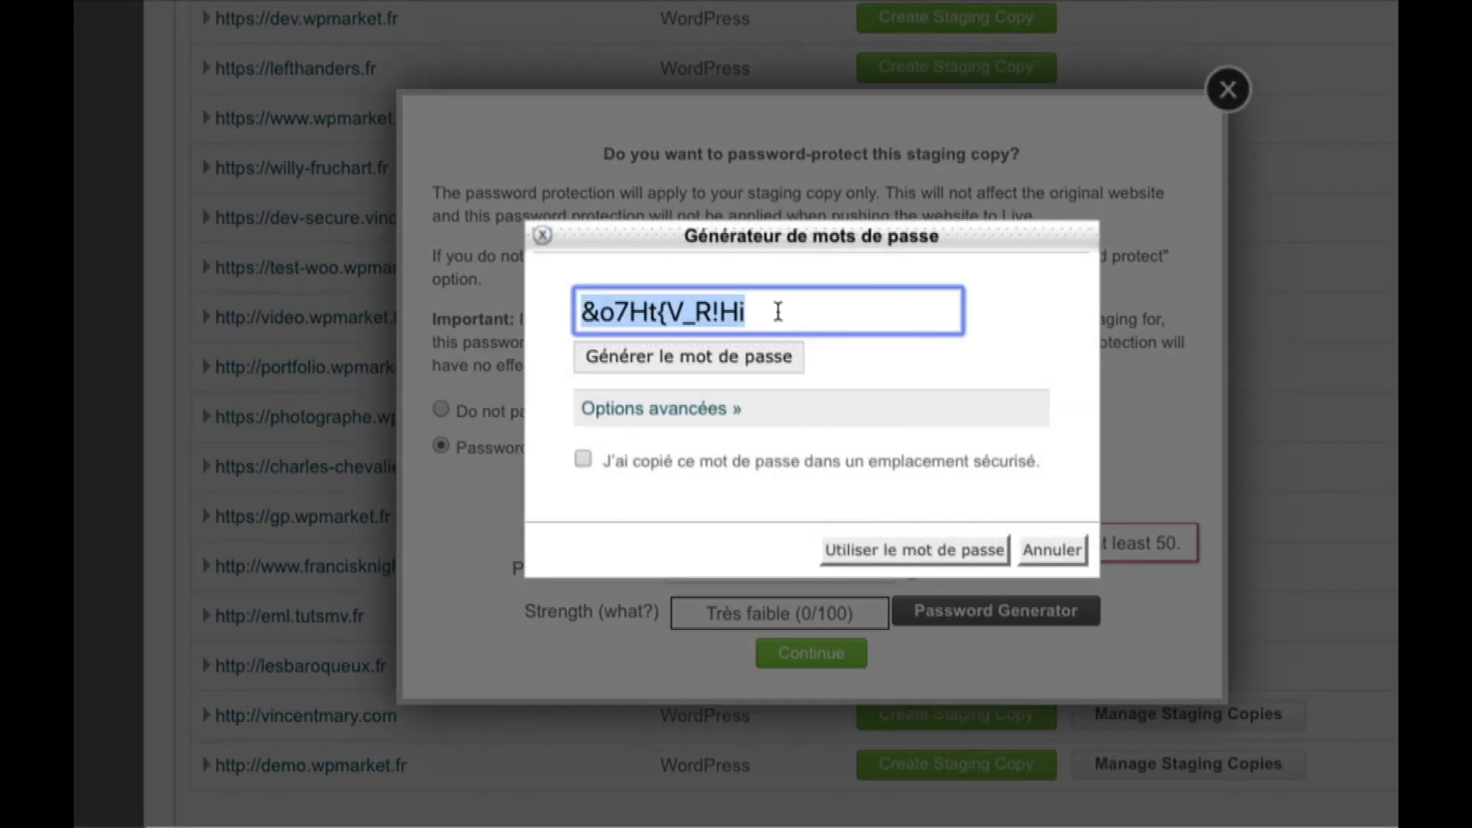
click(753, 355)
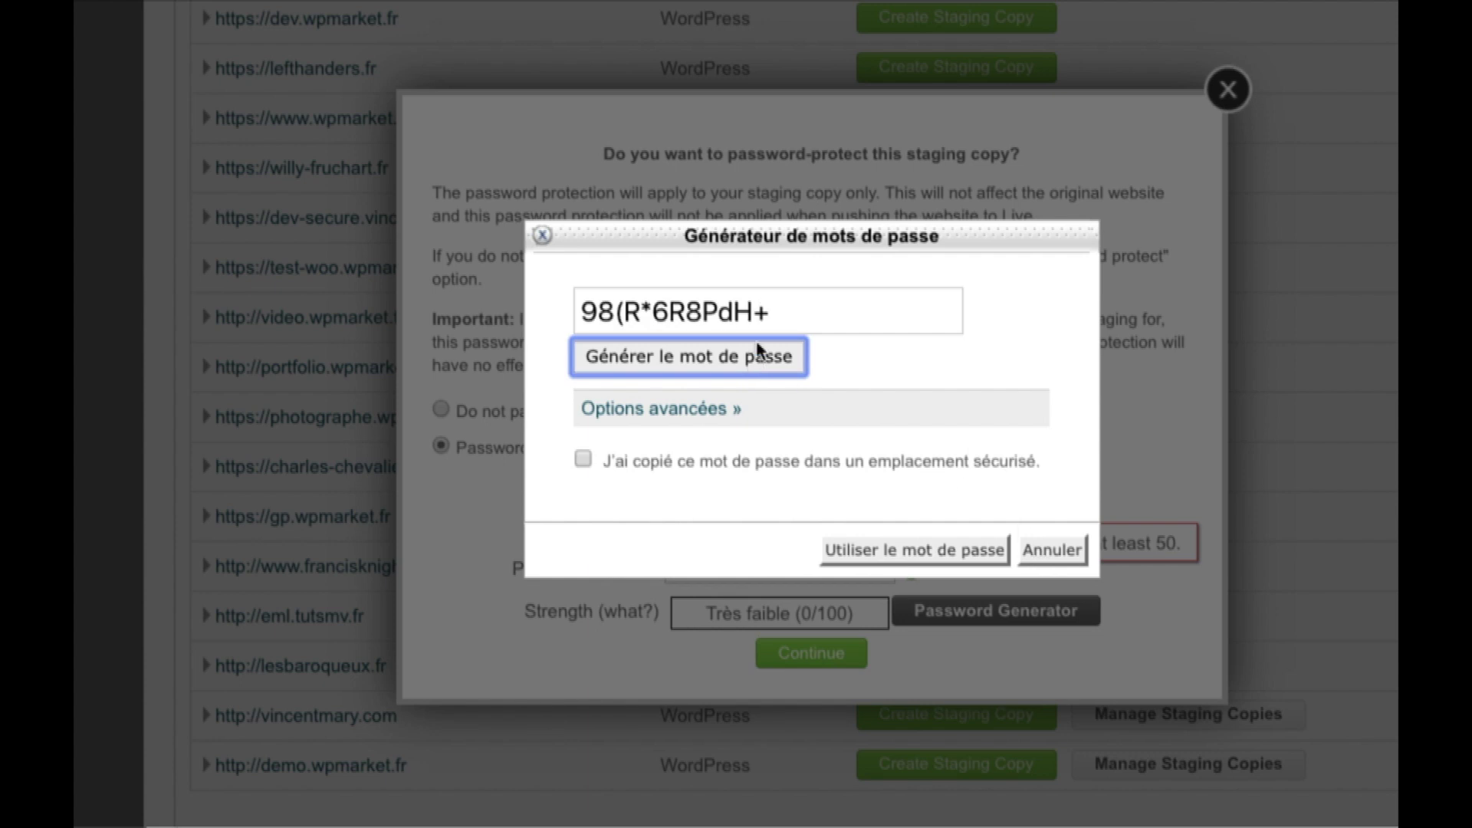
click(920, 565)
click(762, 461)
click(915, 552)
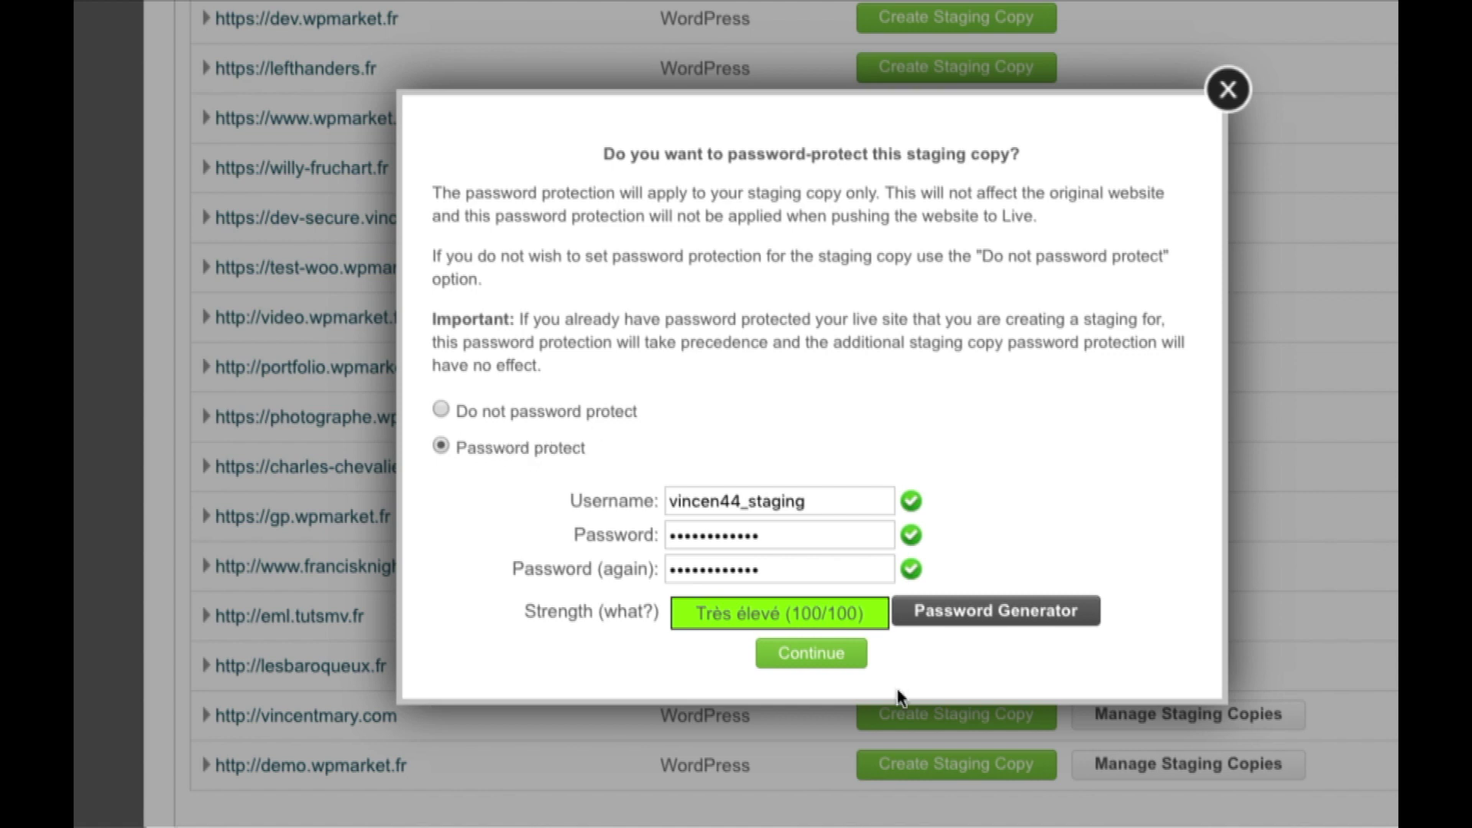
click(840, 653)
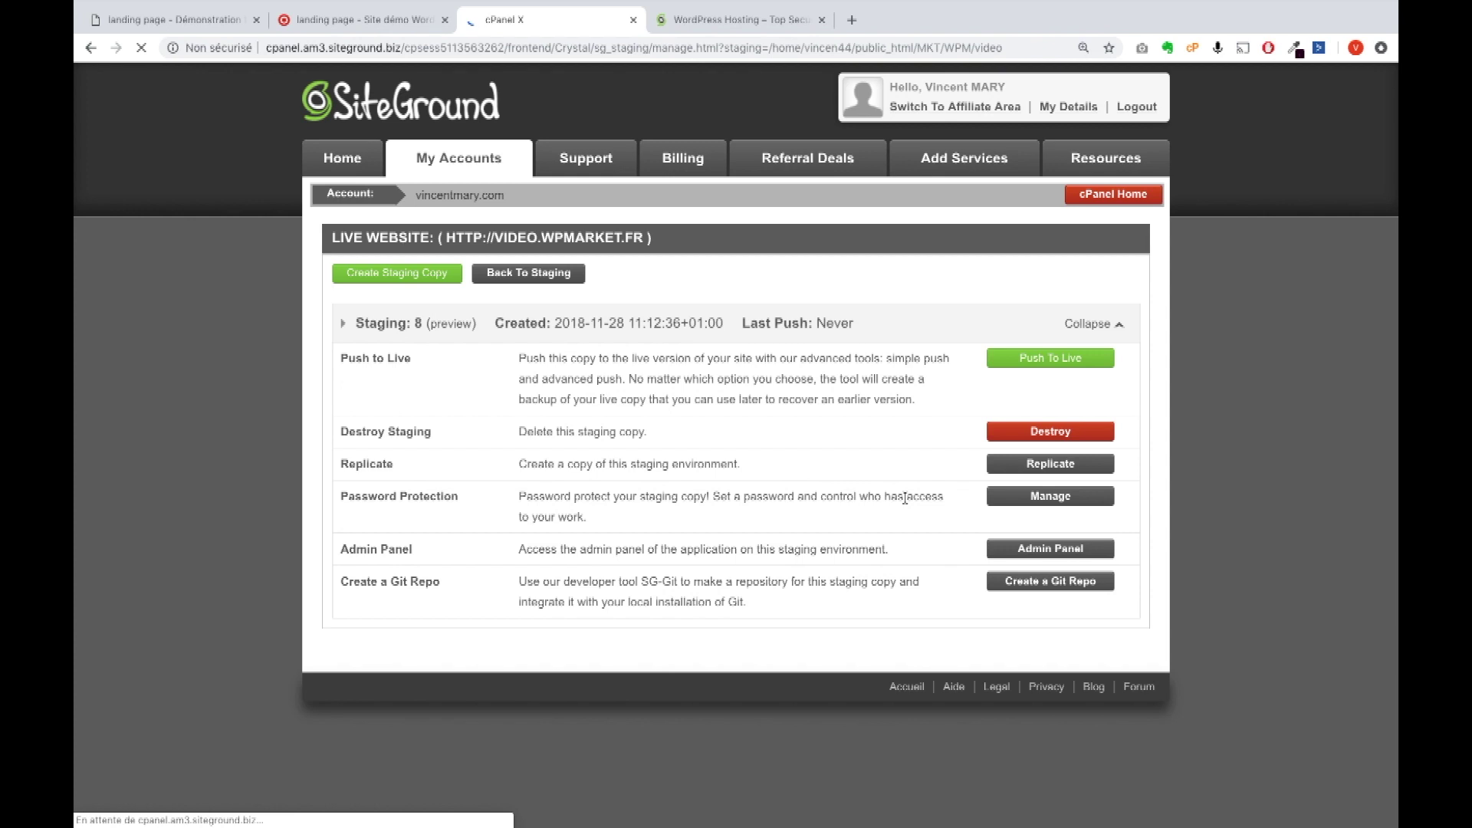
Preview the new staging copy of video.wpmarket.fr and return to its management page.
click(439, 326)
click(761, 24)
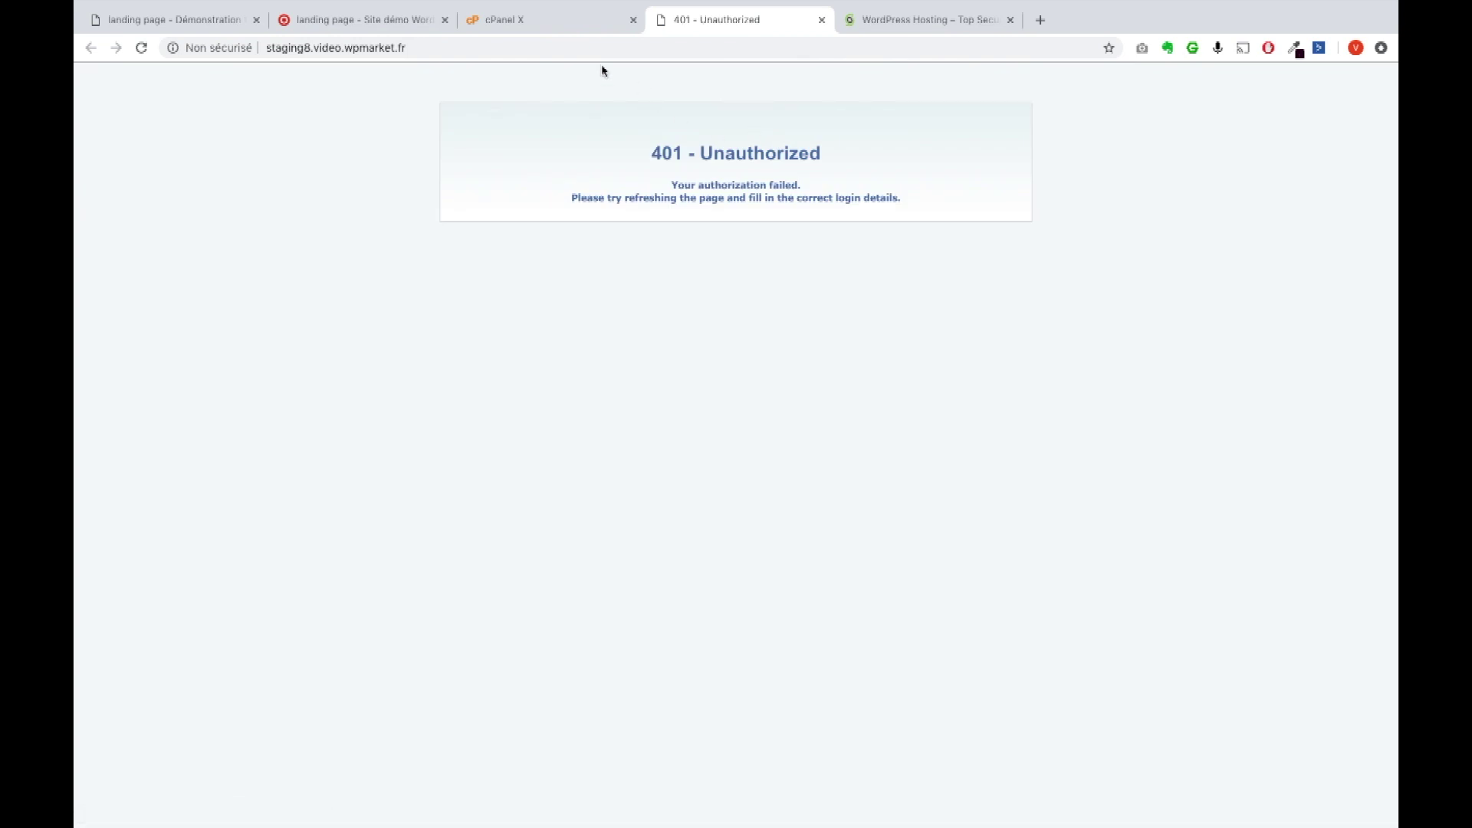
click(547, 22)
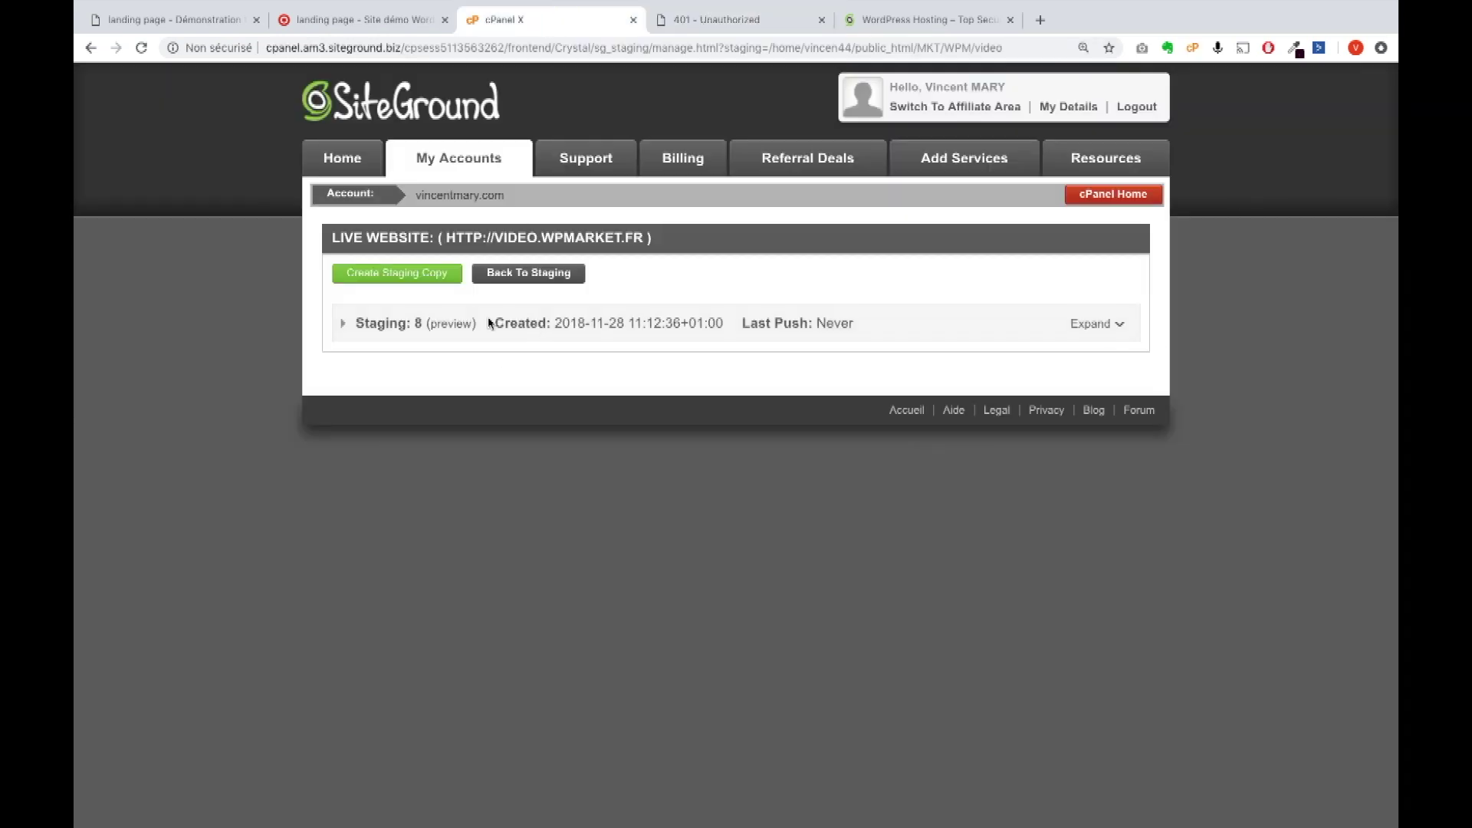
Expand the management options of the video.wpmarket.fr staging copy and destroy that copy.
click(1124, 325)
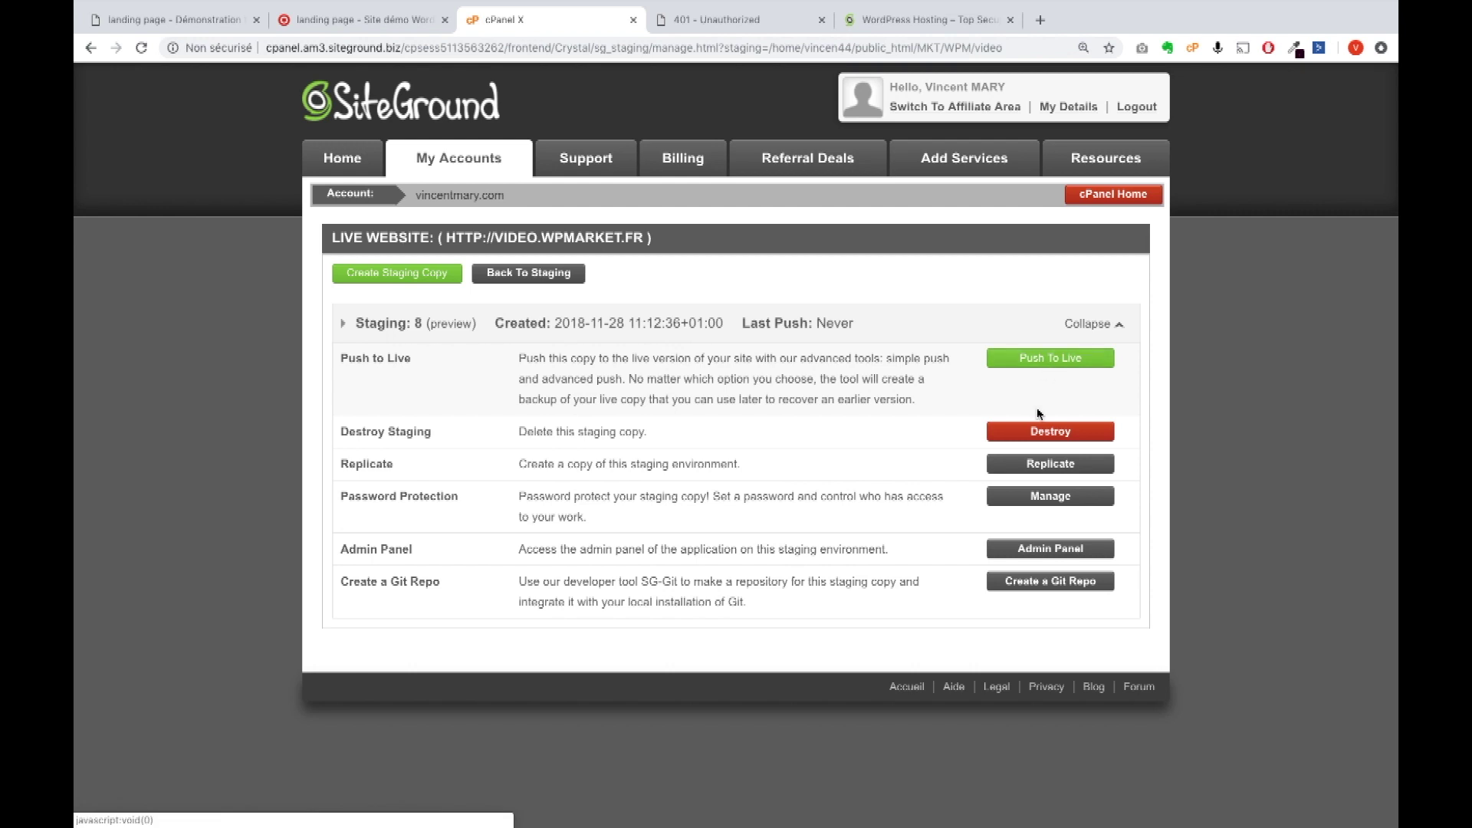
click(1039, 440)
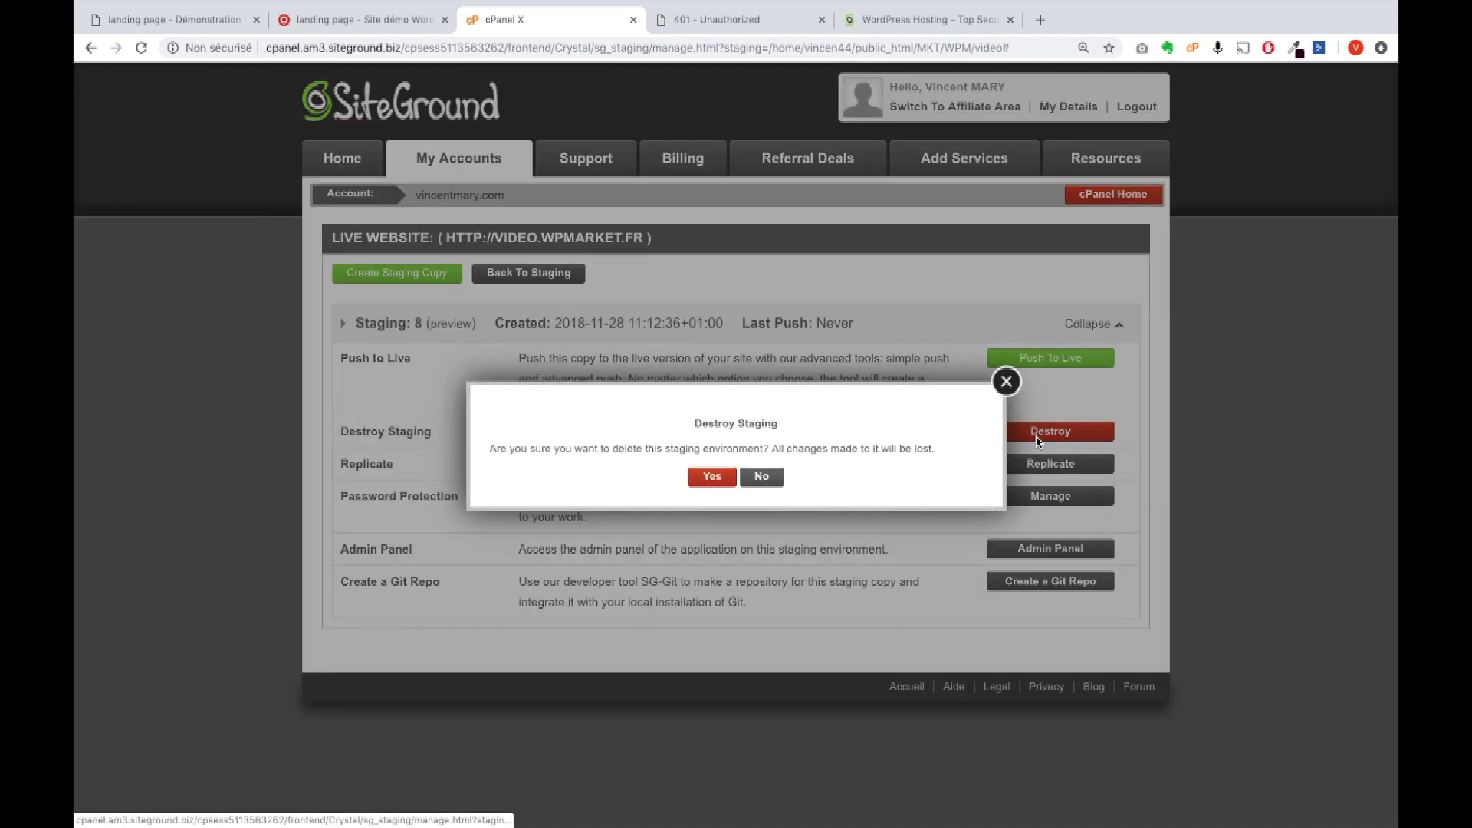
click(711, 476)
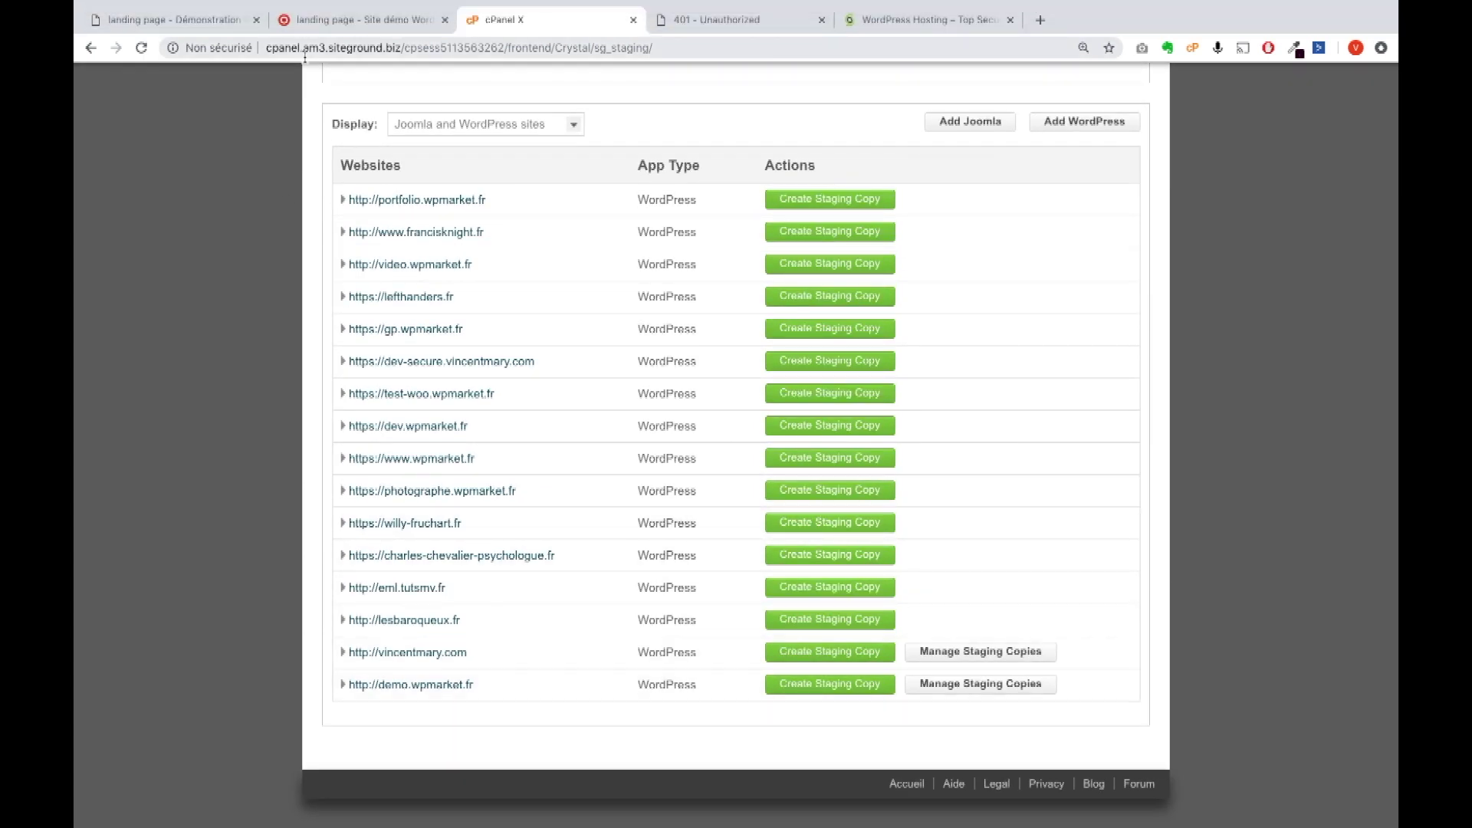
View the staging and live versions of demo.wpmarket.fr and return to the list of websites in cPanel.
click(324, 25)
click(192, 28)
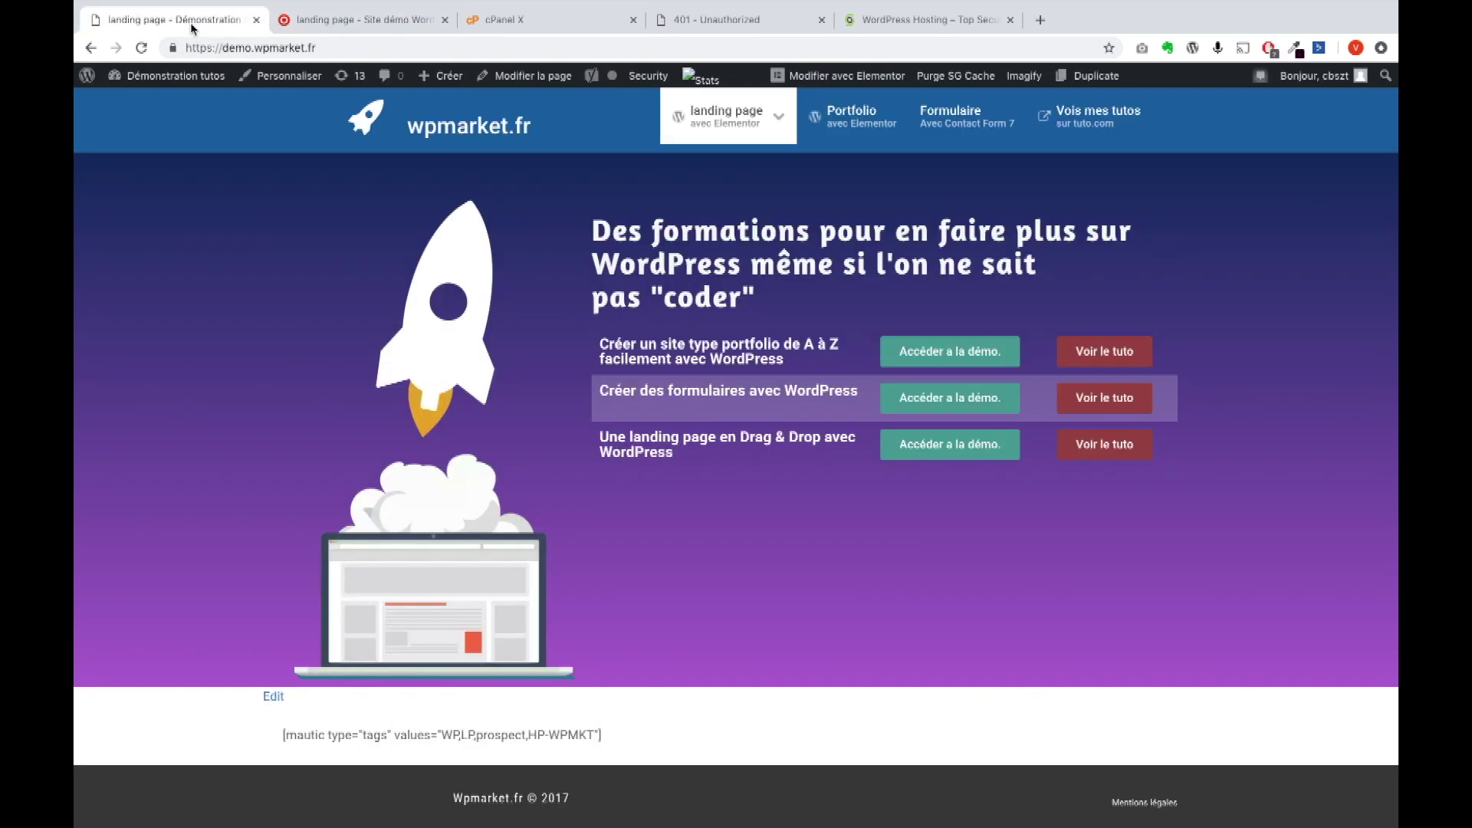
click(506, 23)
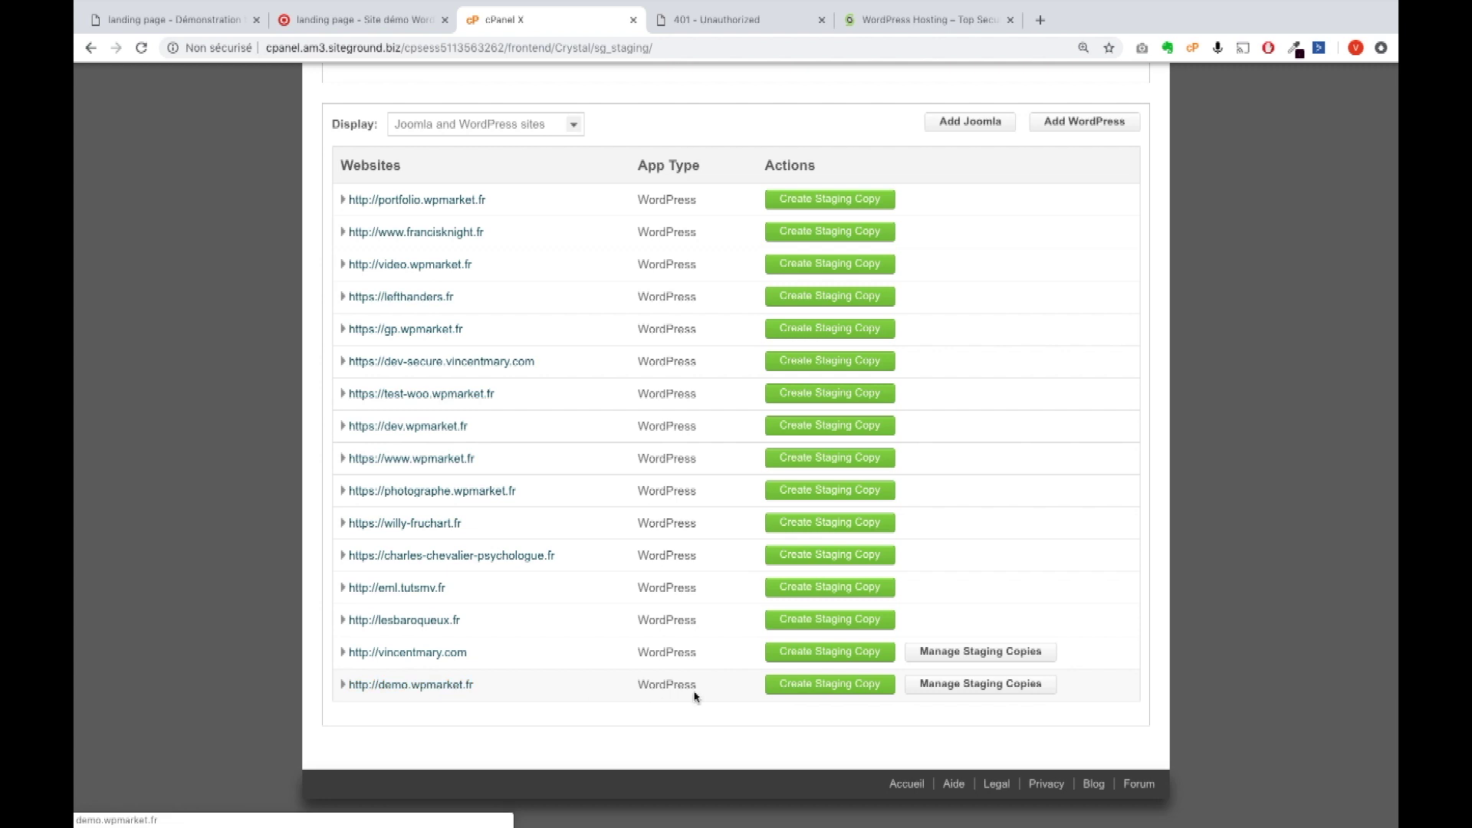
Push the staging copy of demo.wpmarket.fr to the live site with Easy Push.
click(962, 684)
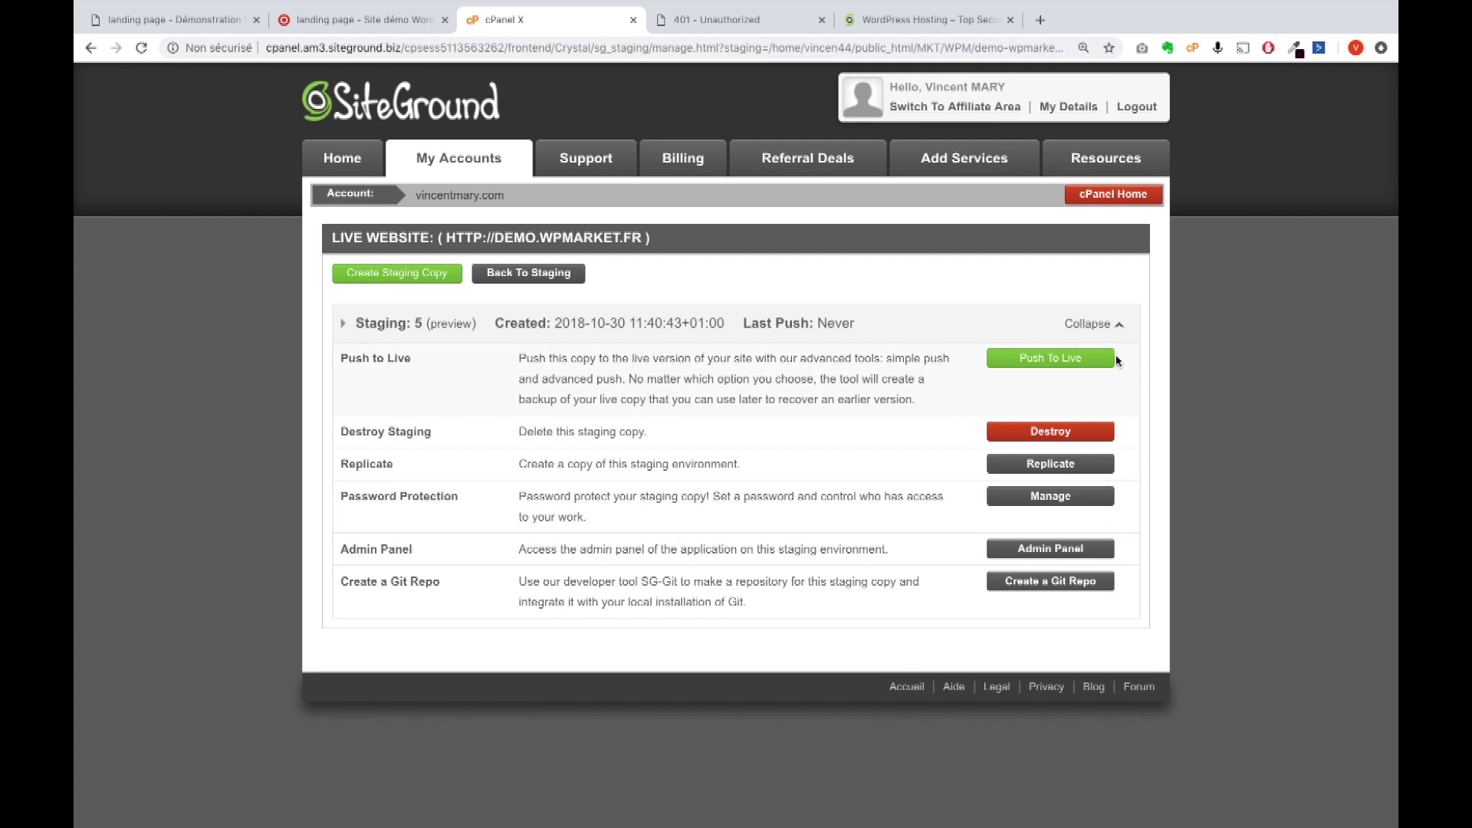
click(1071, 360)
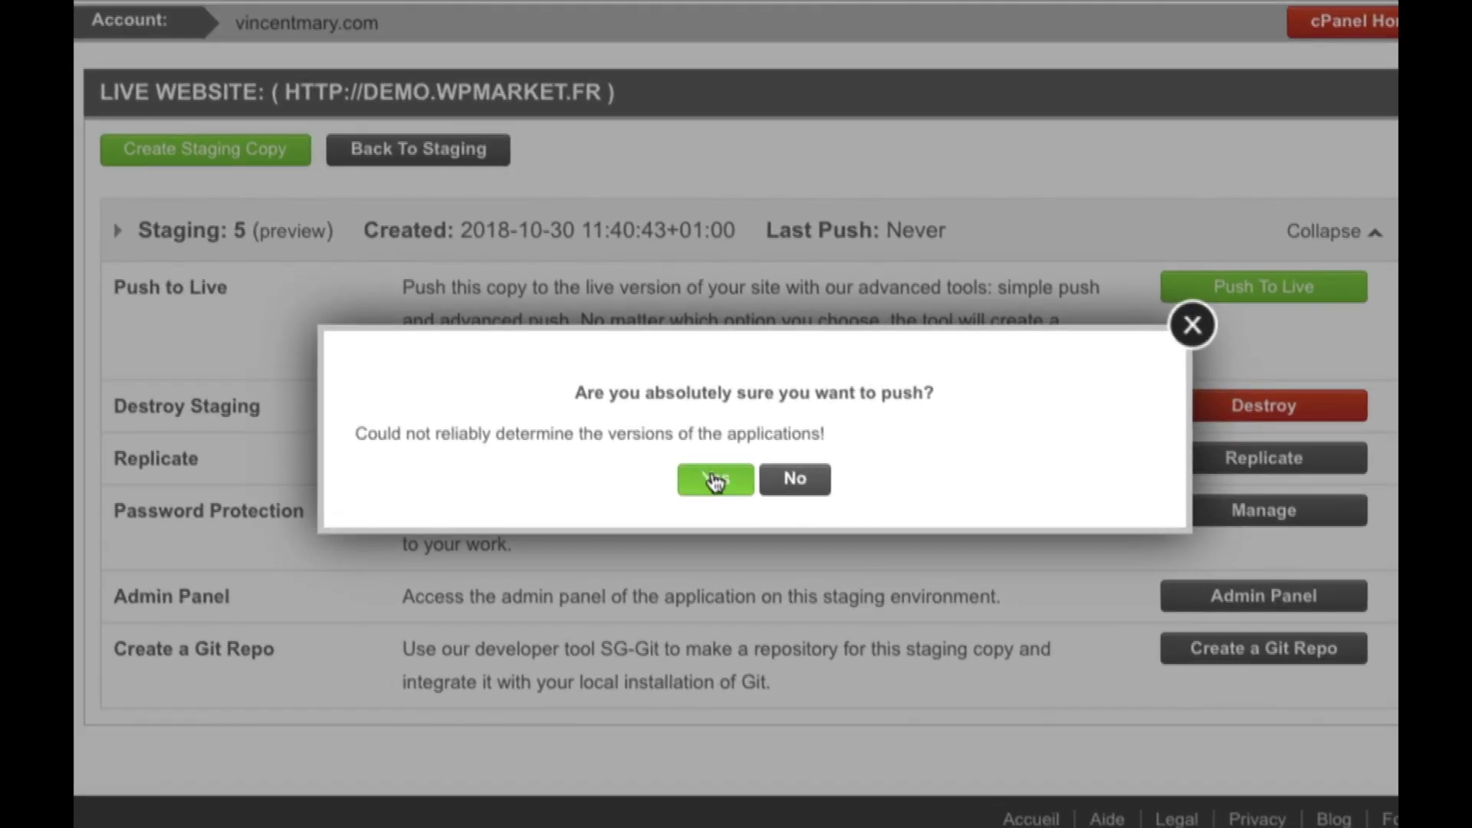
click(717, 480)
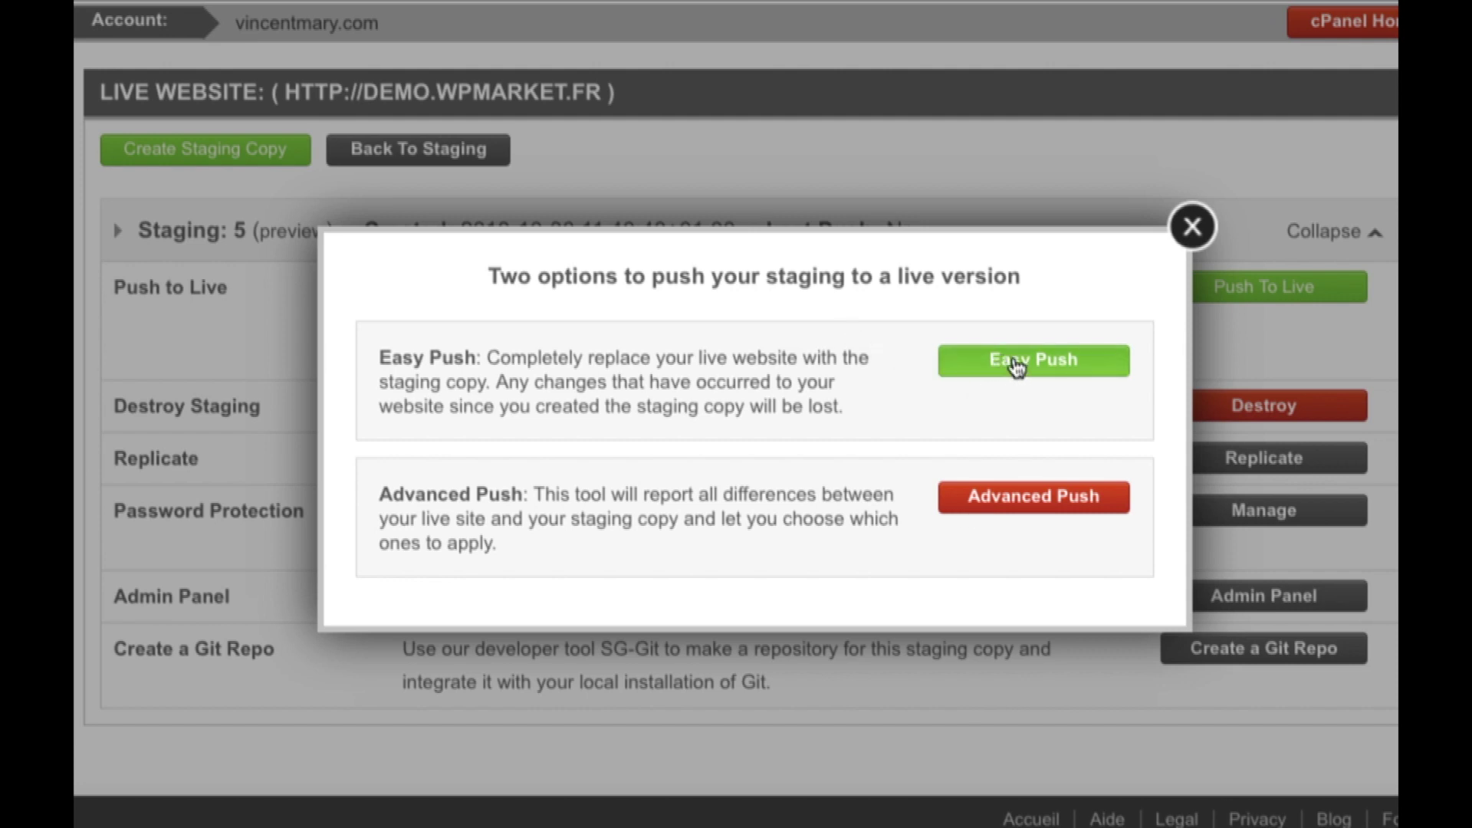
click(1018, 368)
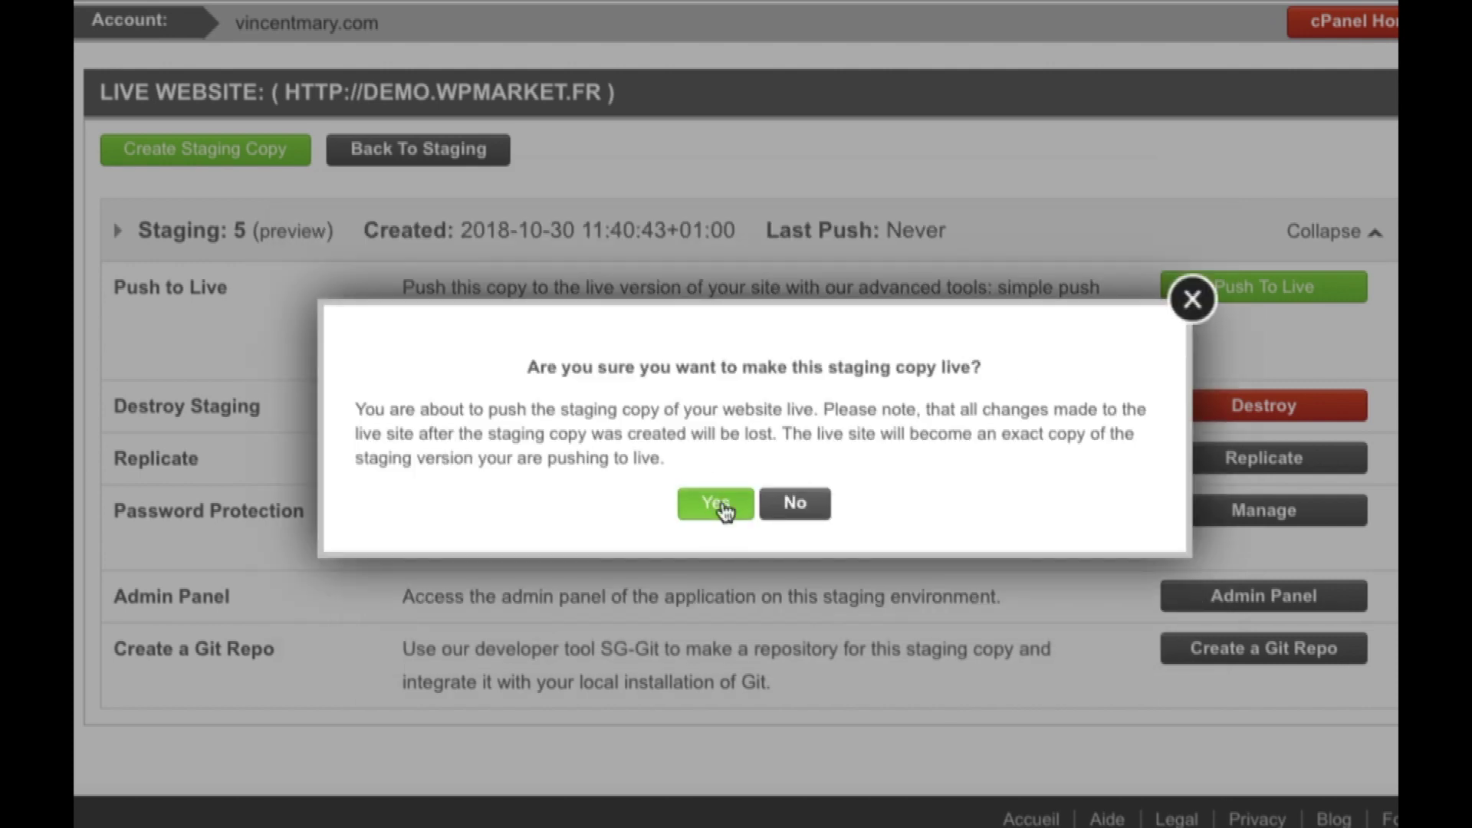
click(725, 508)
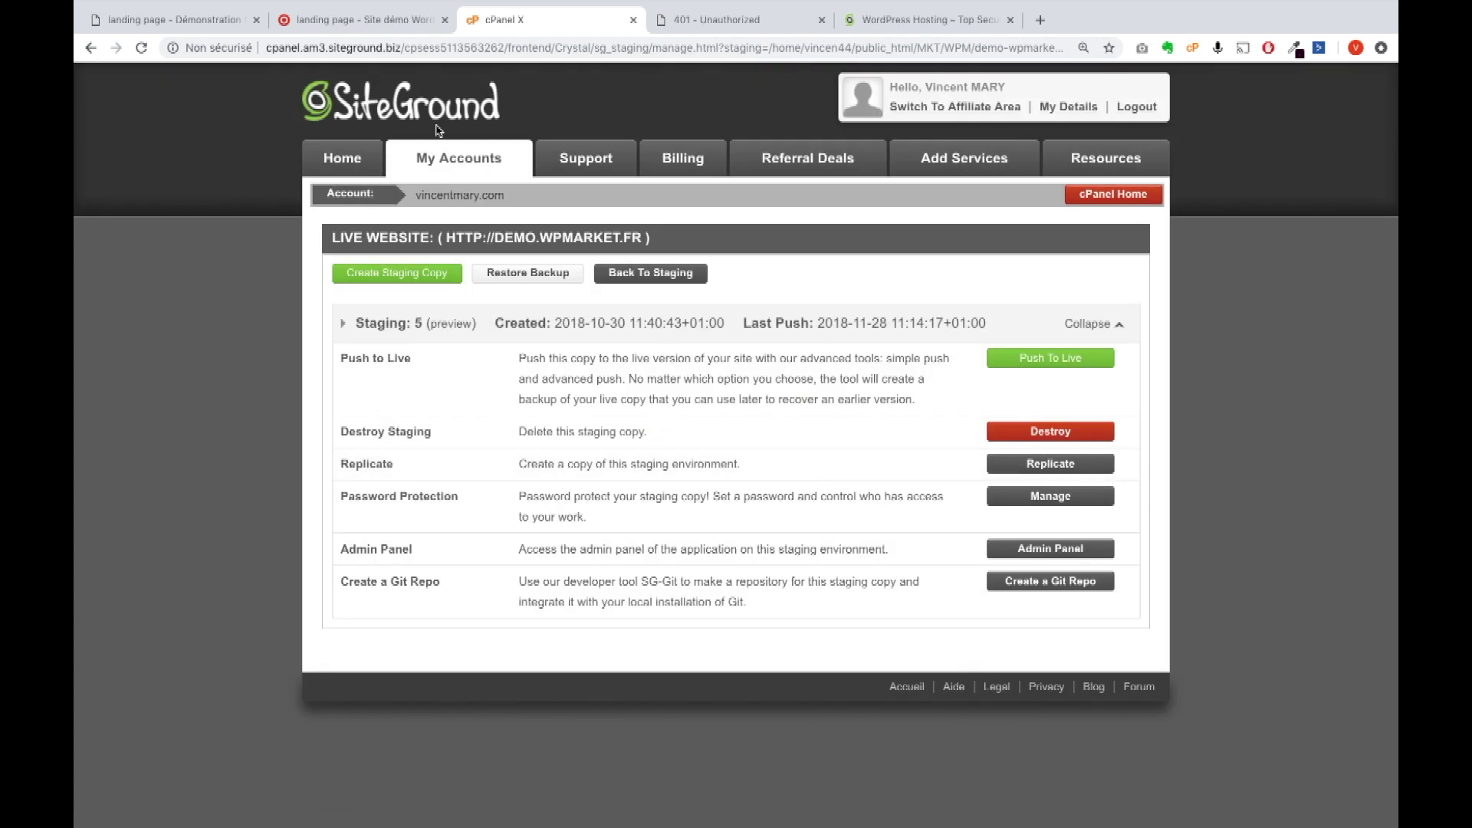
Replace staging5 with www in the staging site's address, load the live demo site and review its home page.
click(323, 23)
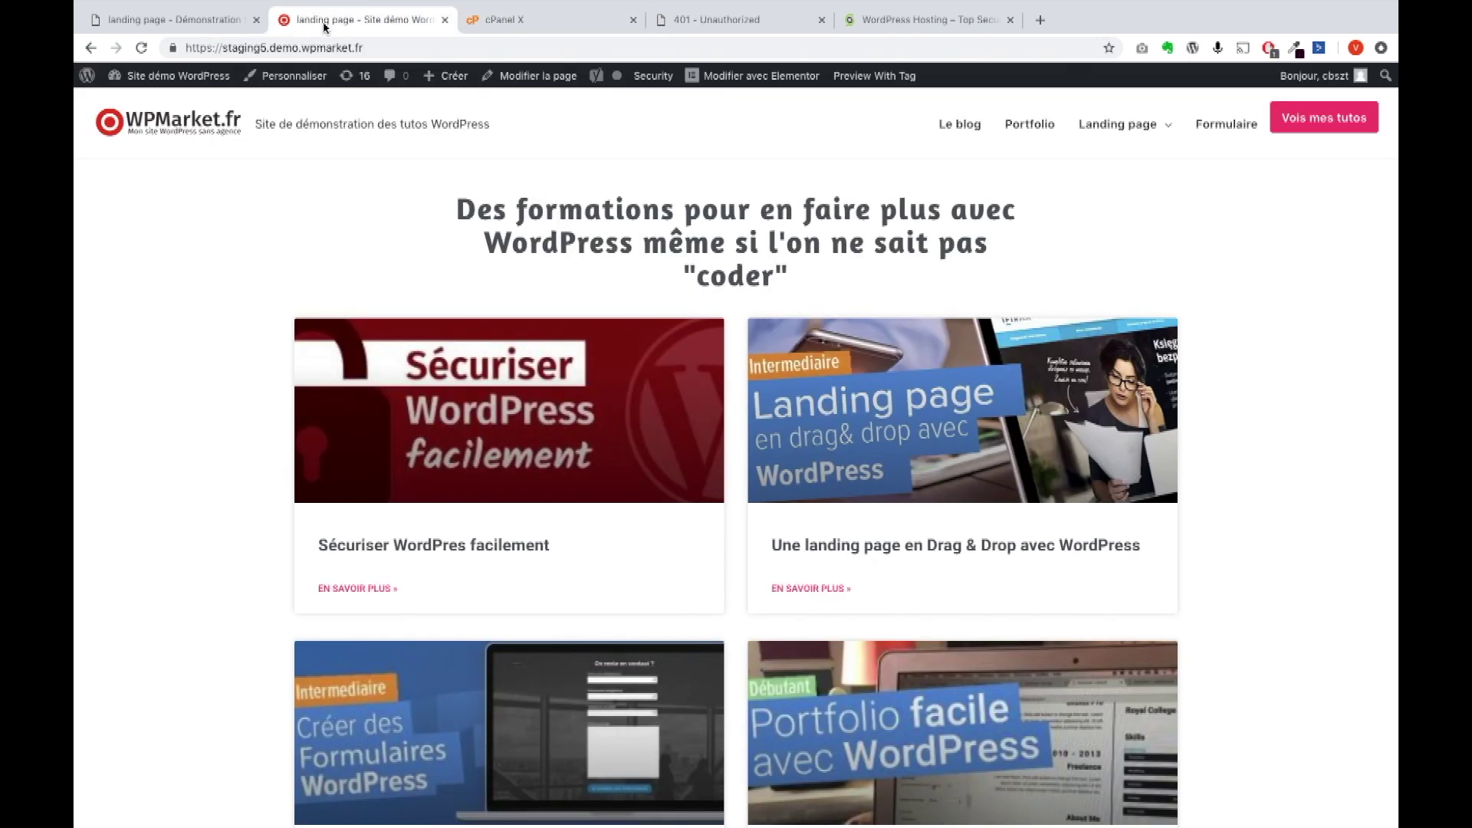
double_click(246, 49)
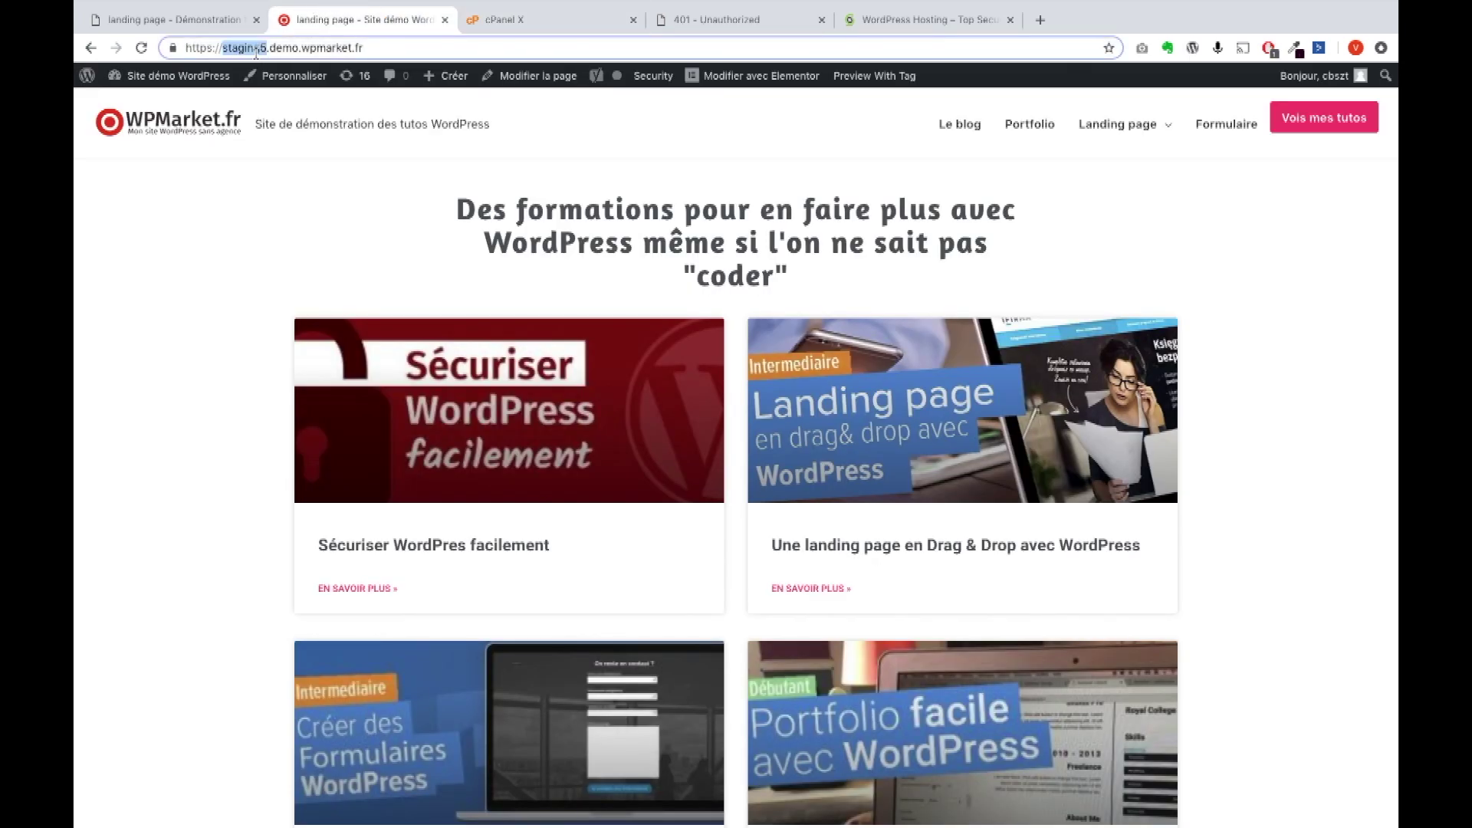
text(ww)
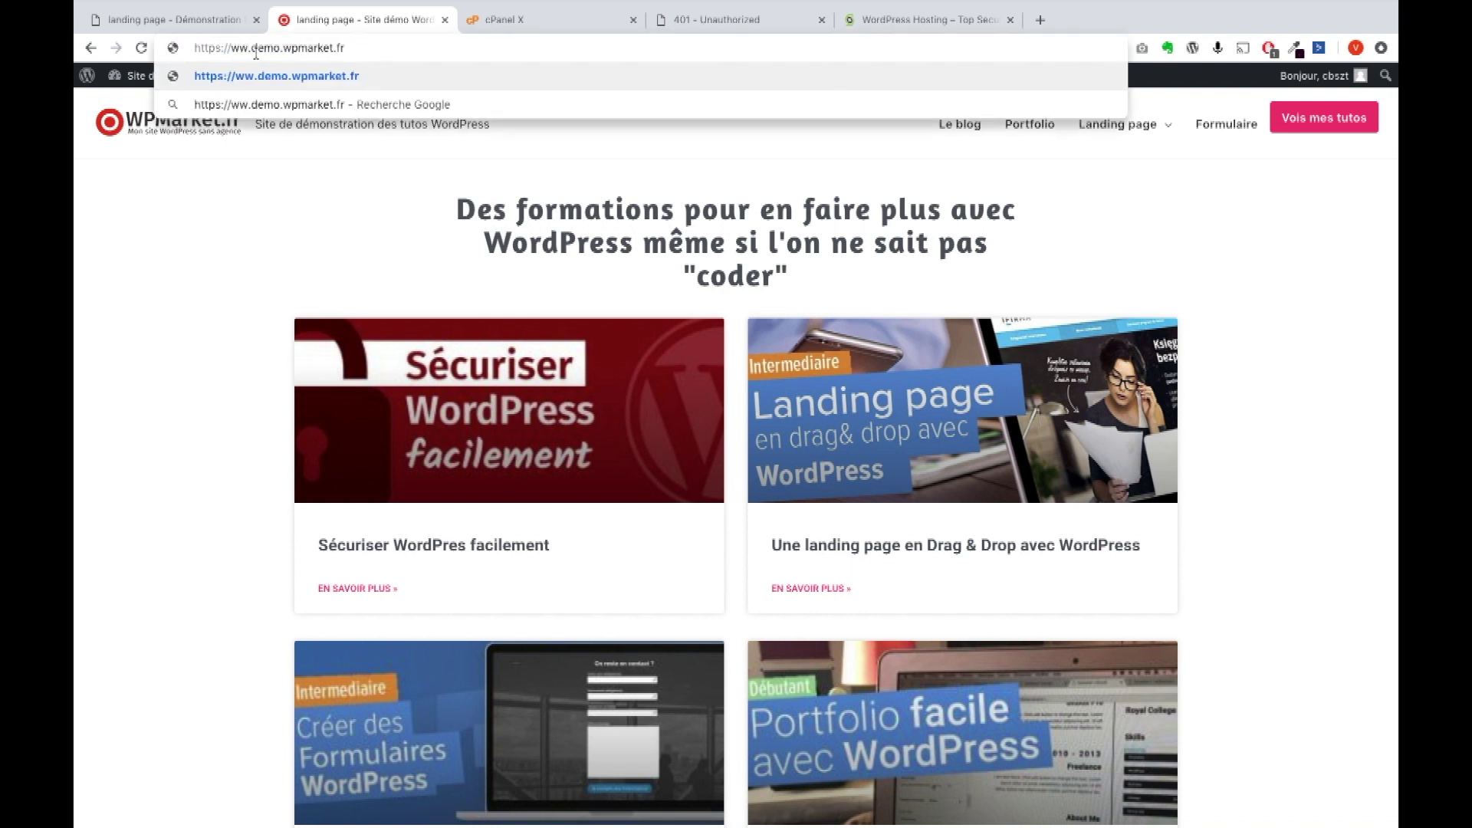
text(w)
key(Return)
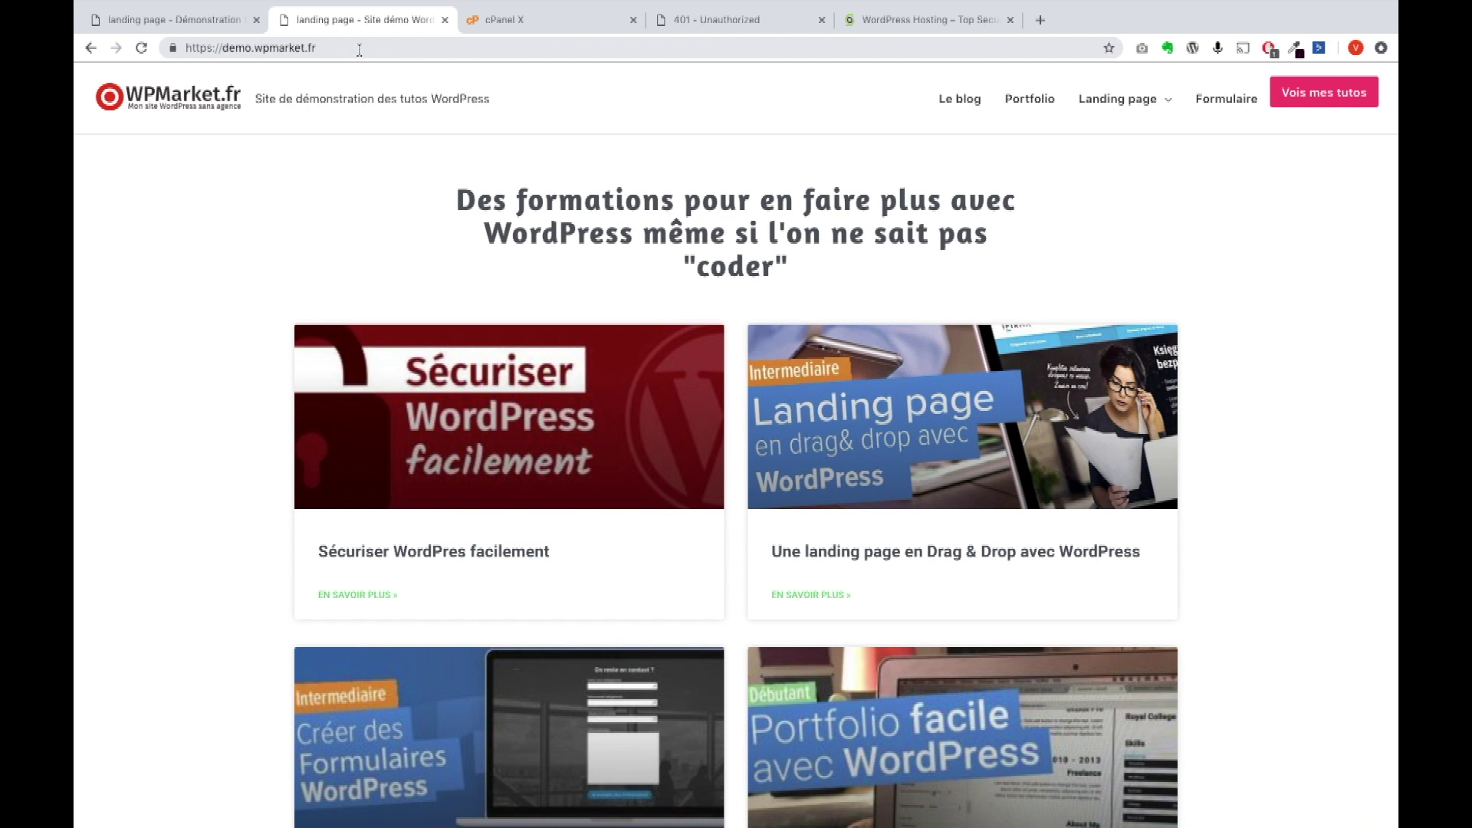
scroll(544, 250, down, 2)
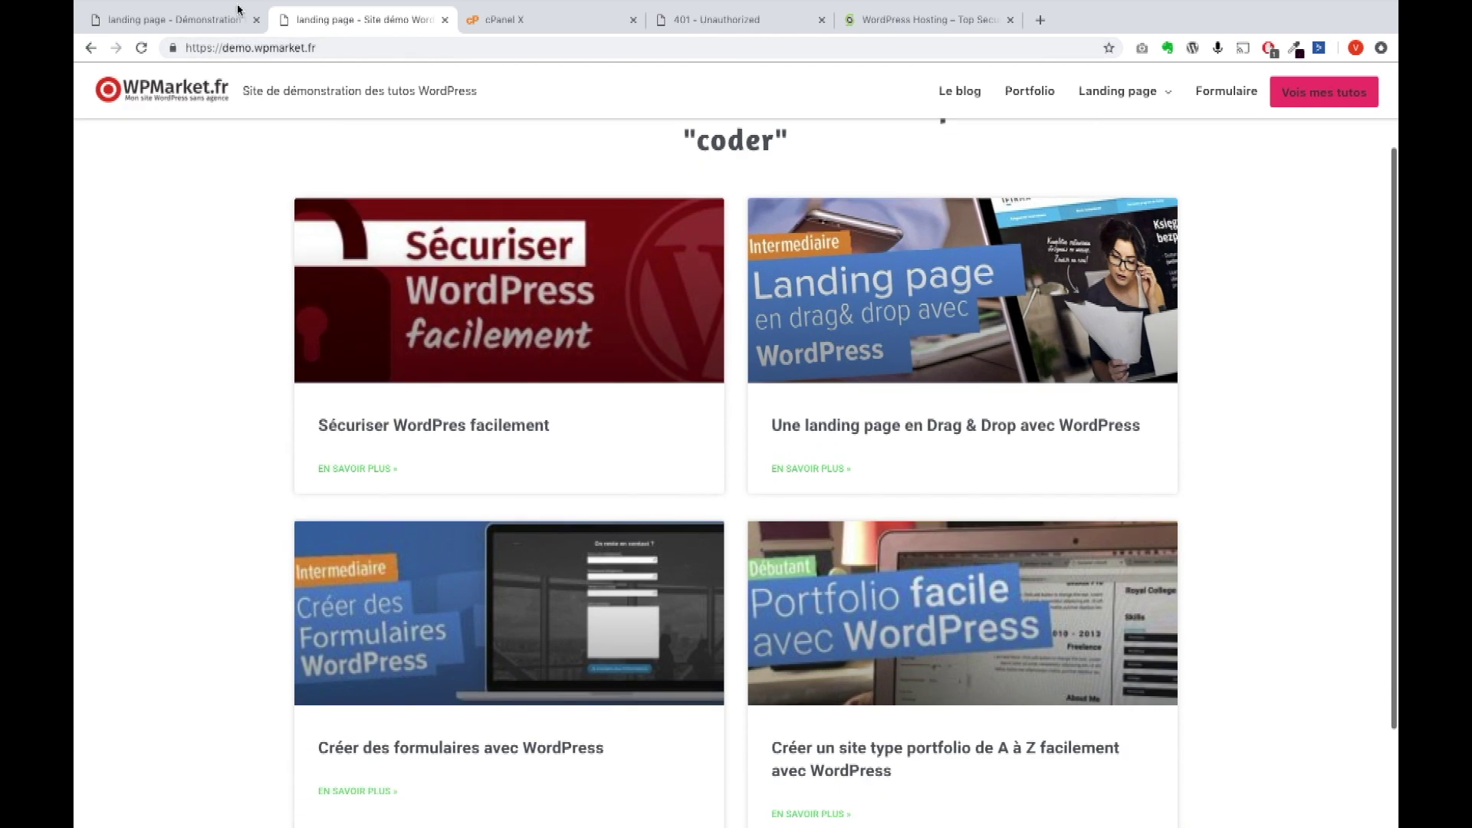
Check the live site in the original demo tab by following the site logo to the home page.
click(197, 21)
mouse_move(226, 75)
click(170, 104)
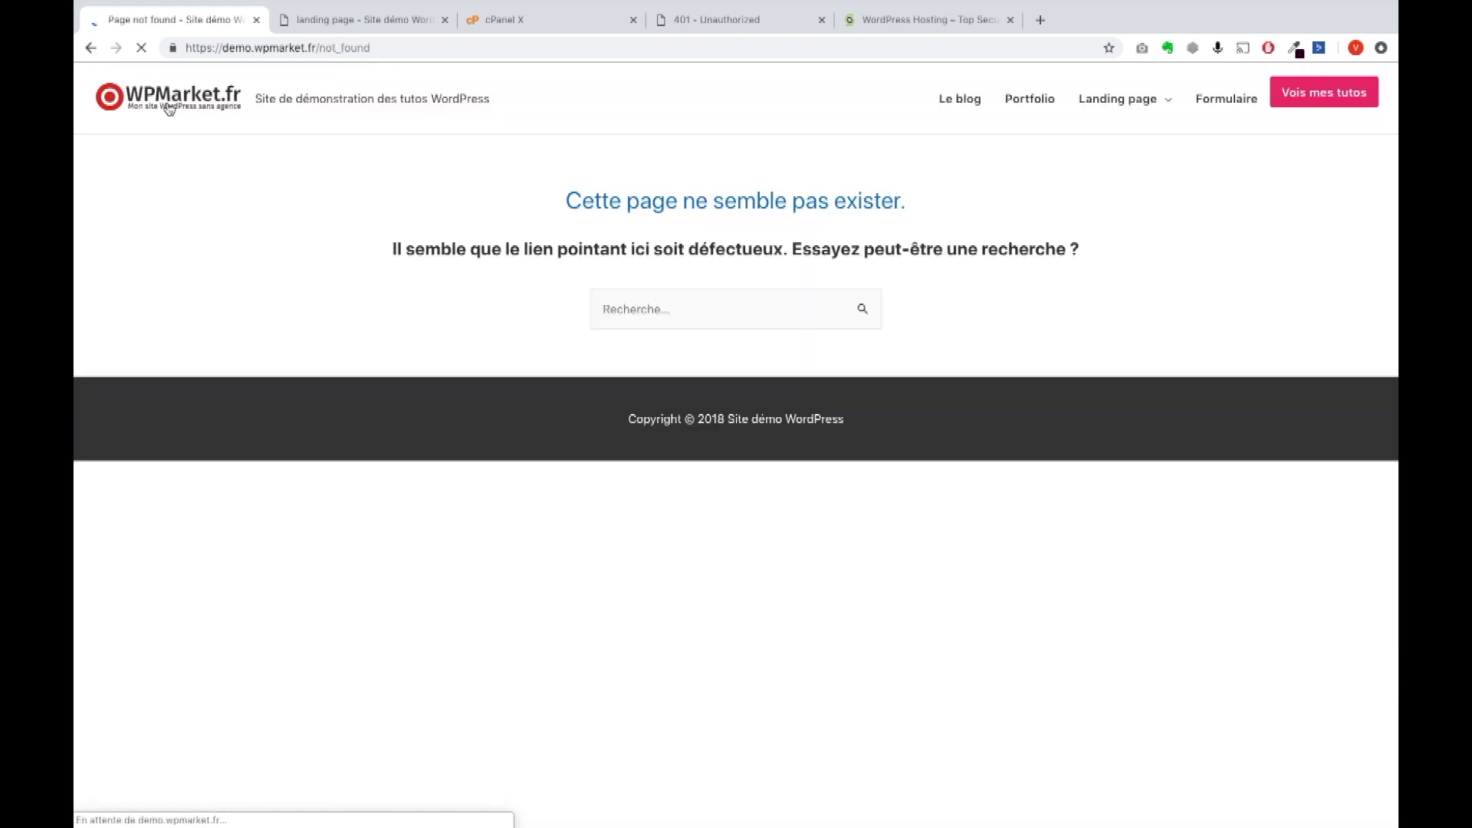
Remove not_found from the address to load demo.wpmarket.fr, review the home page, and return to the staging management page in cPanel.
drag(370, 47, 326, 47)
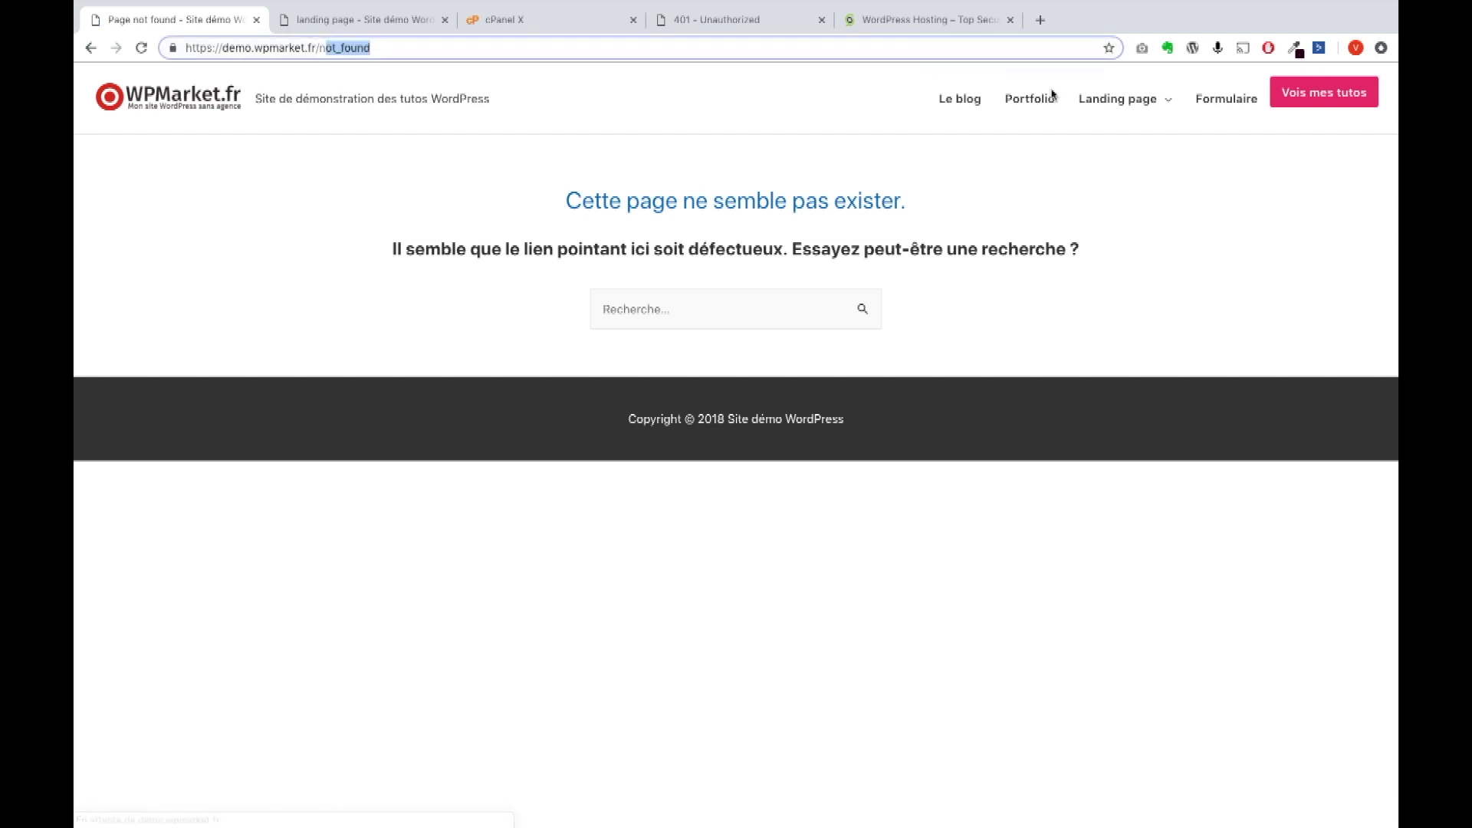
key(BackSpace)
key(BackSpace)
key(BackSpace)
key(Return)
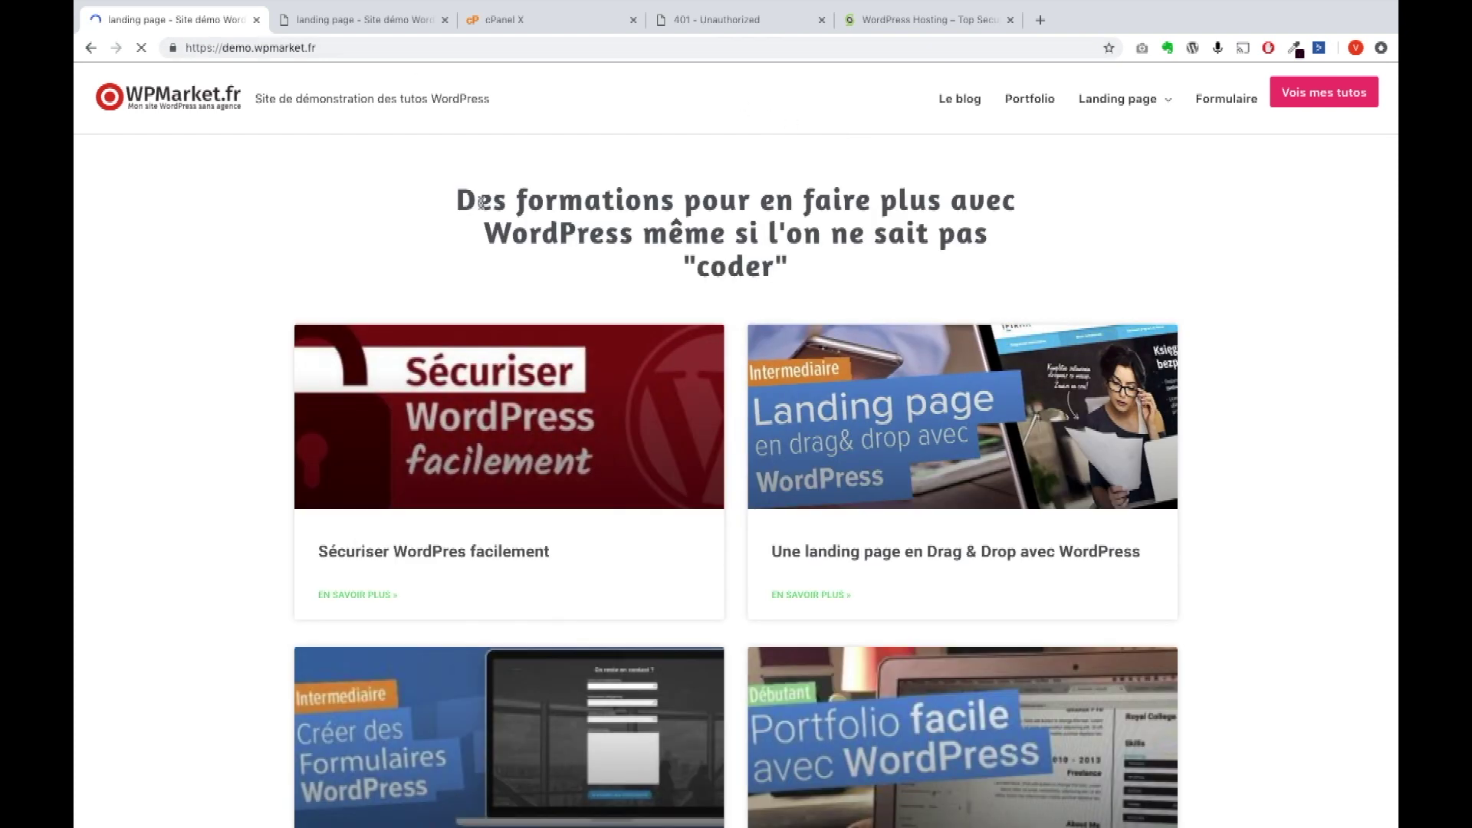
scroll(490, 203, down, 4)
scroll(502, 207, up, 4)
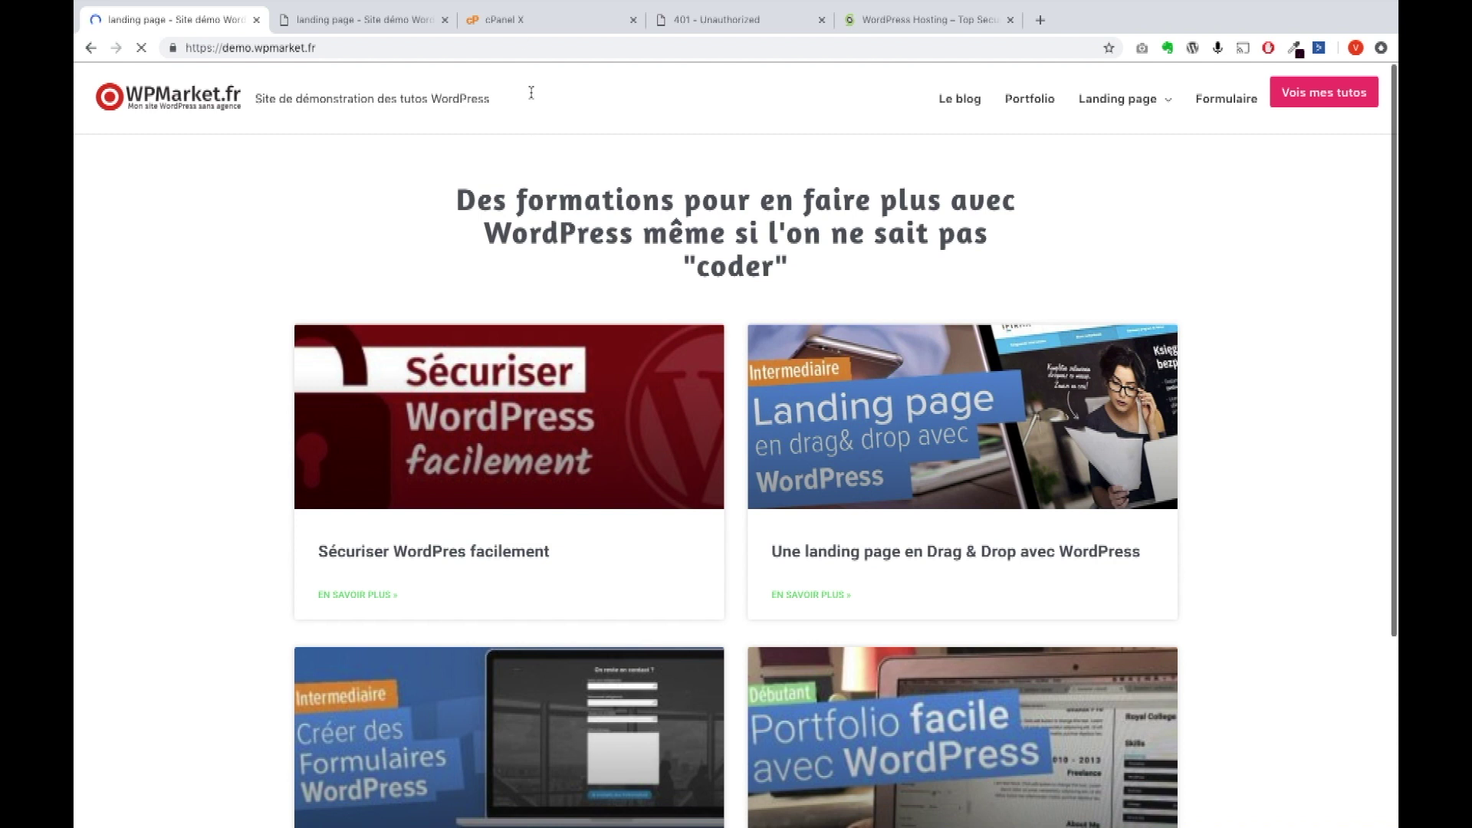
click(520, 21)
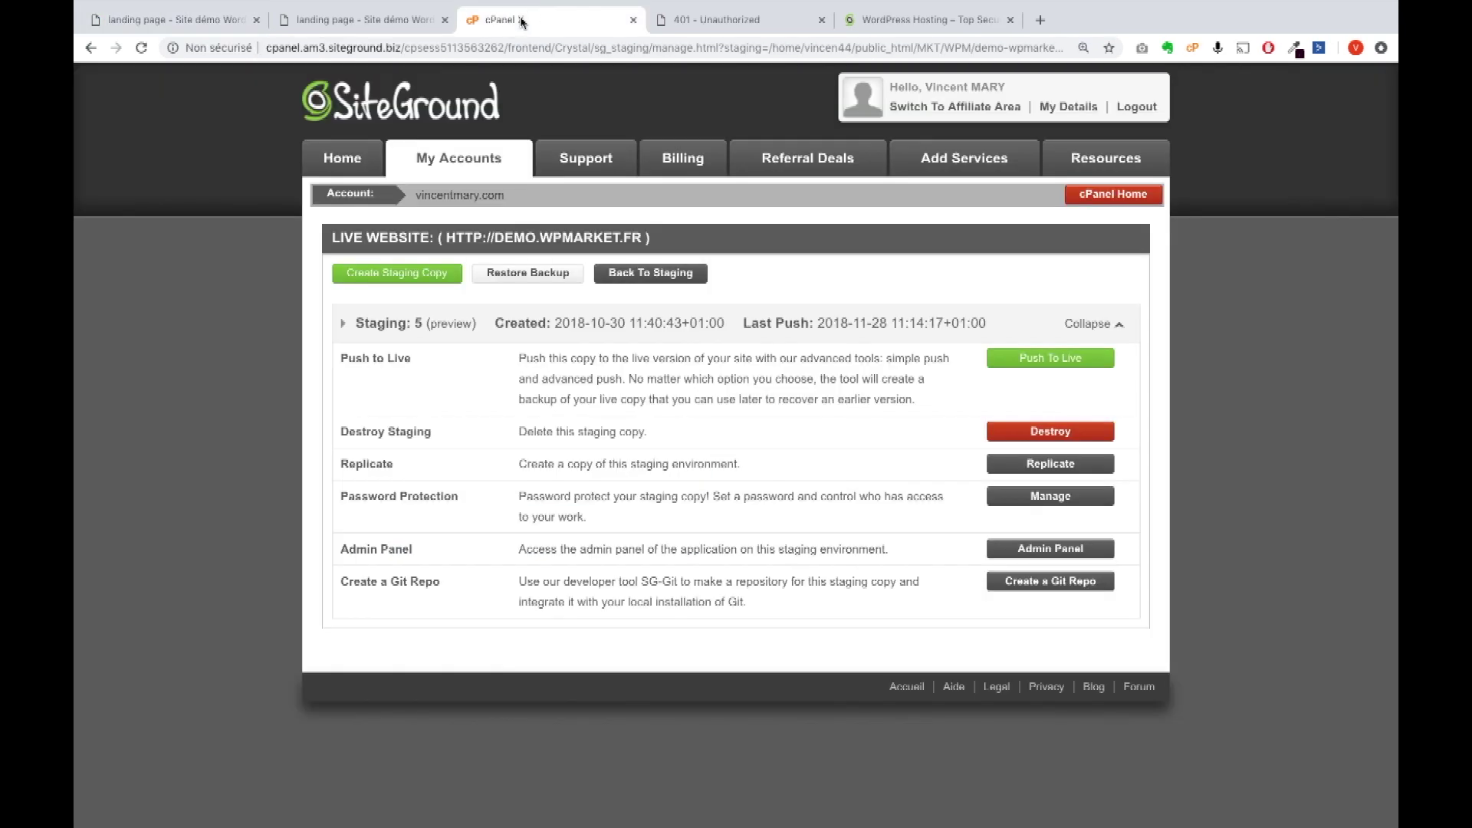